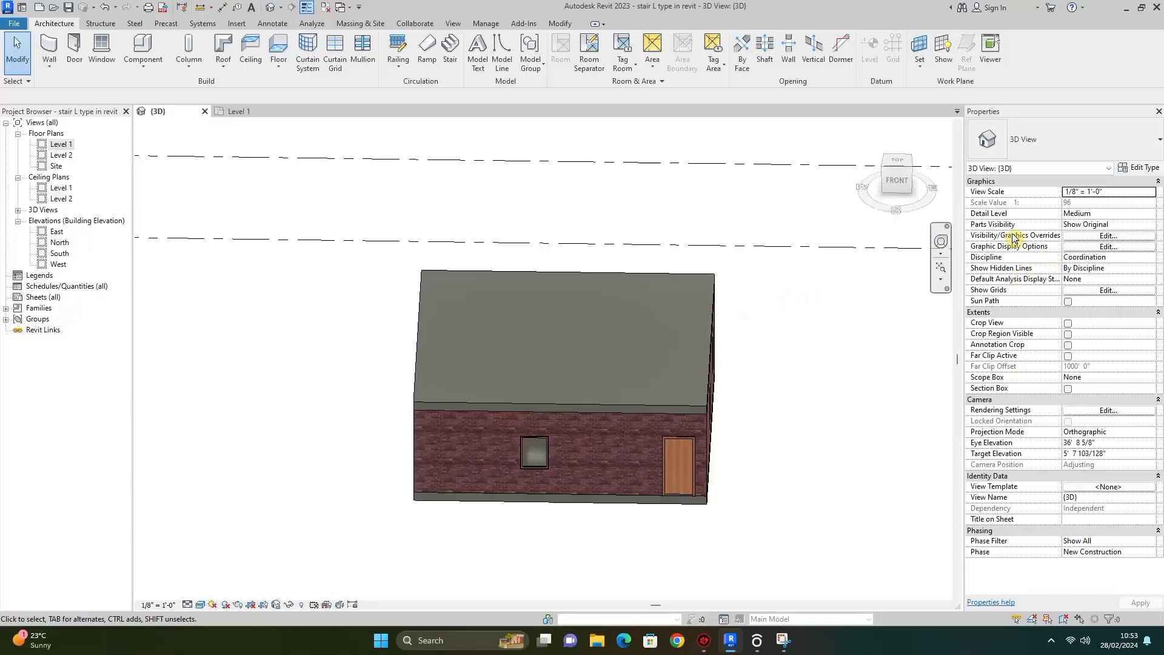
- Orbit the 3D house to an isometric view from above, then switch to the Level 1 plan and zoom it
click(940, 241)
drag(700, 292, 418, 361)
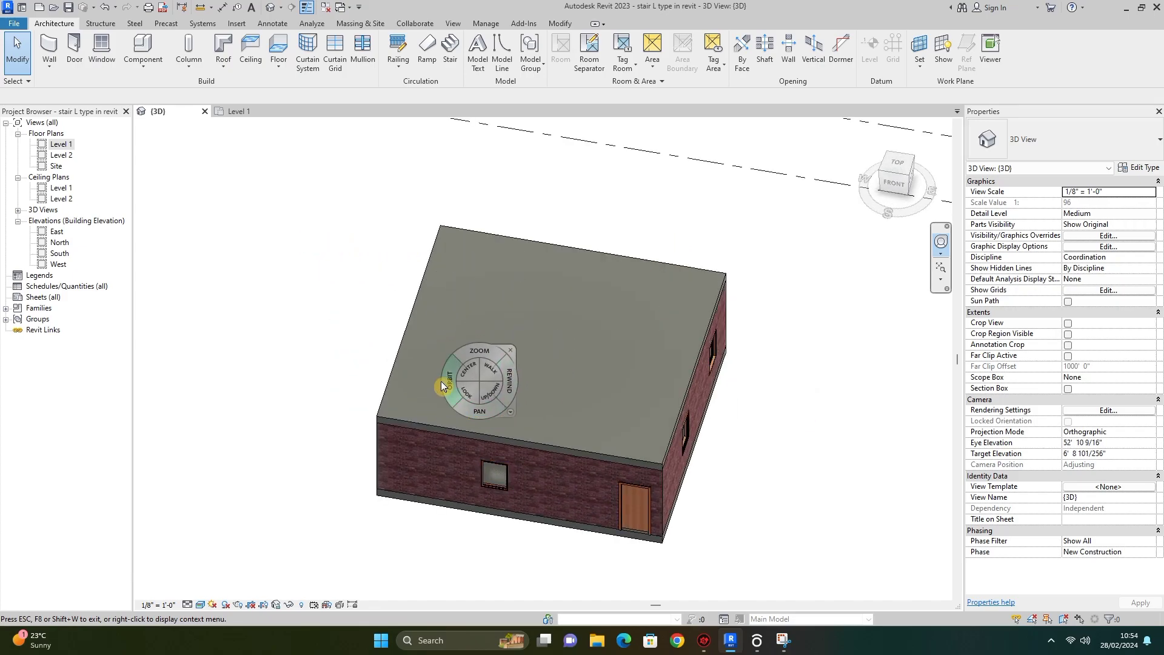
drag(512, 296, 473, 261)
click(242, 110)
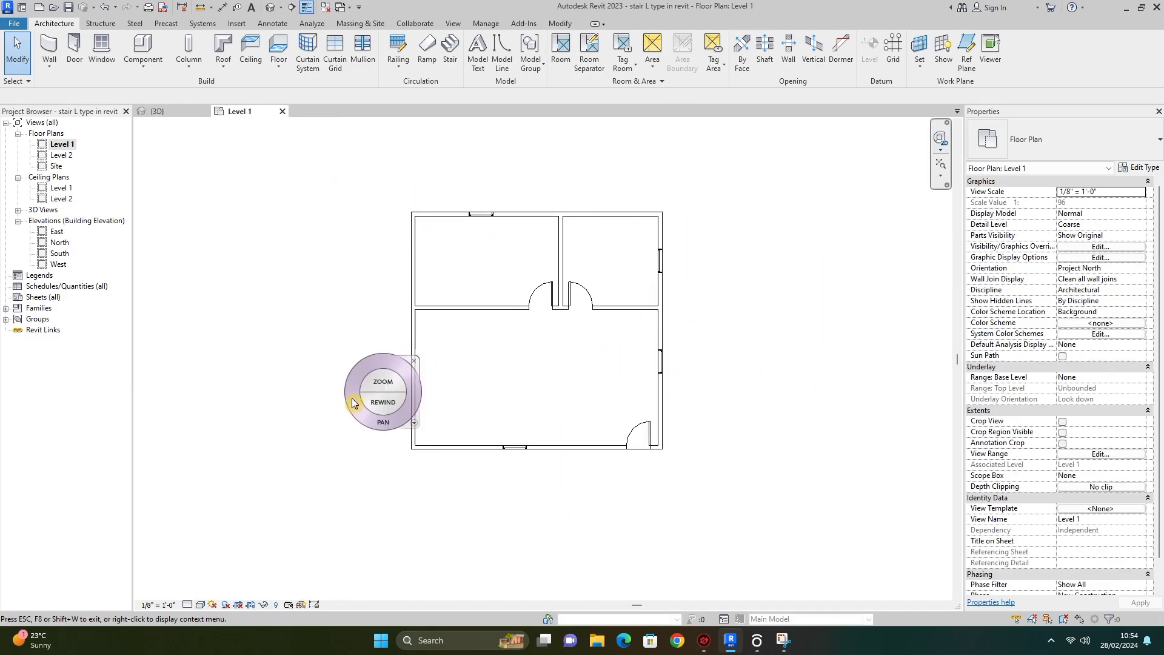
click(379, 408)
click(379, 408)
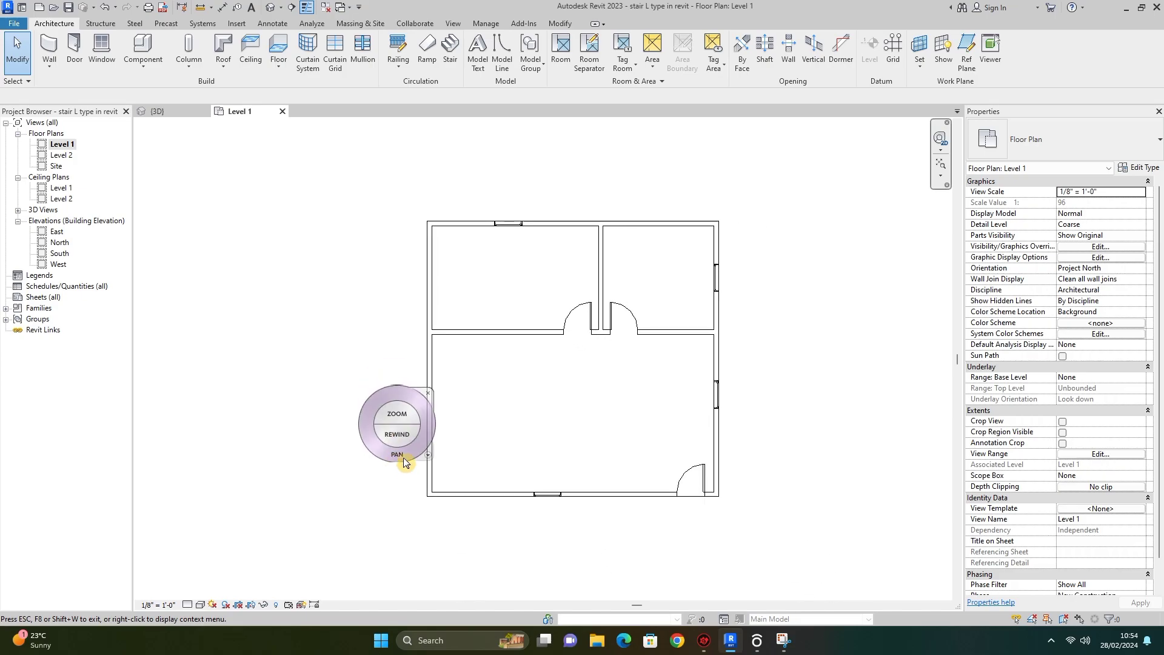
click(382, 370)
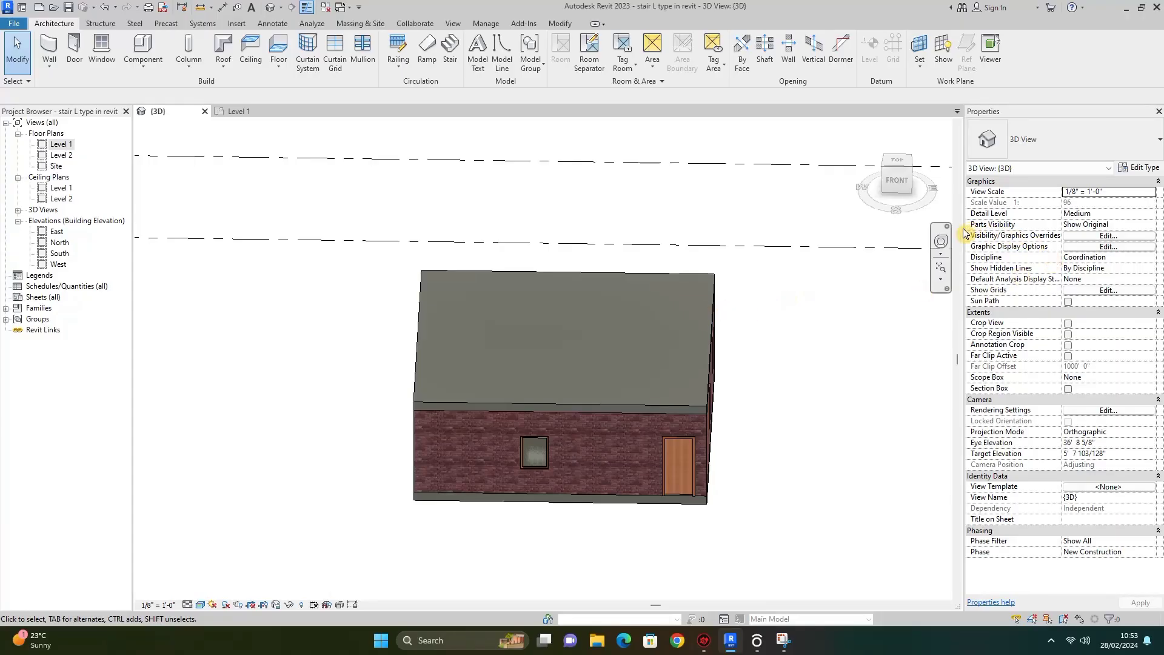
- Orbit the house again to view the roof and a corner, then return to Level 1 and pan the plan
click(940, 242)
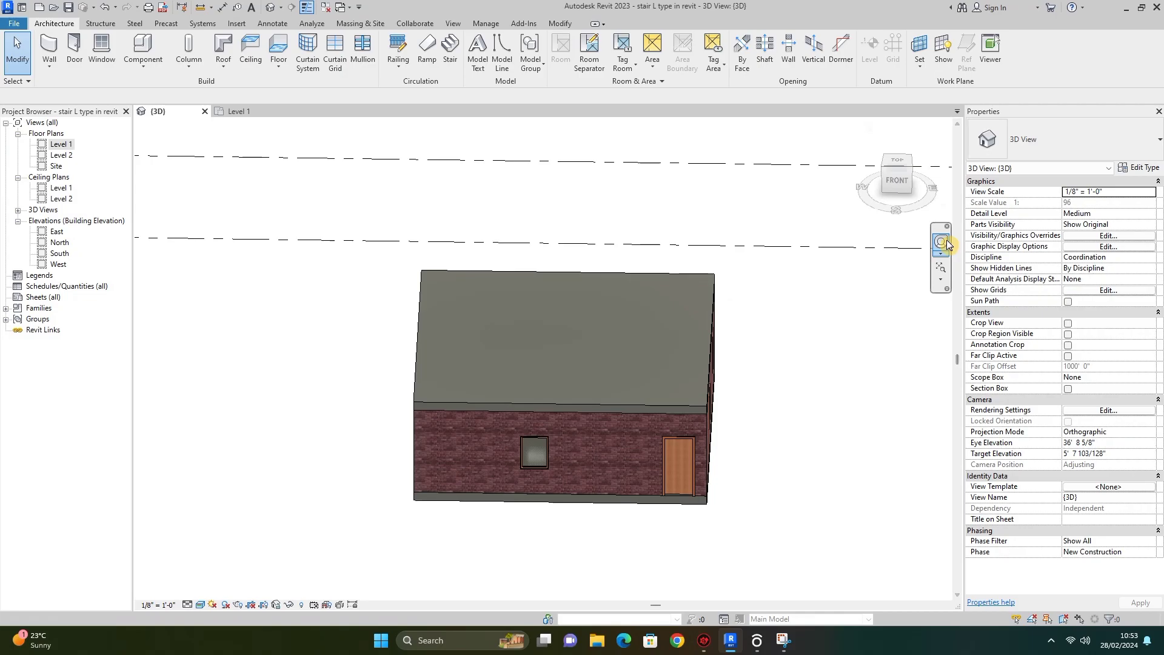
drag(727, 286, 533, 419)
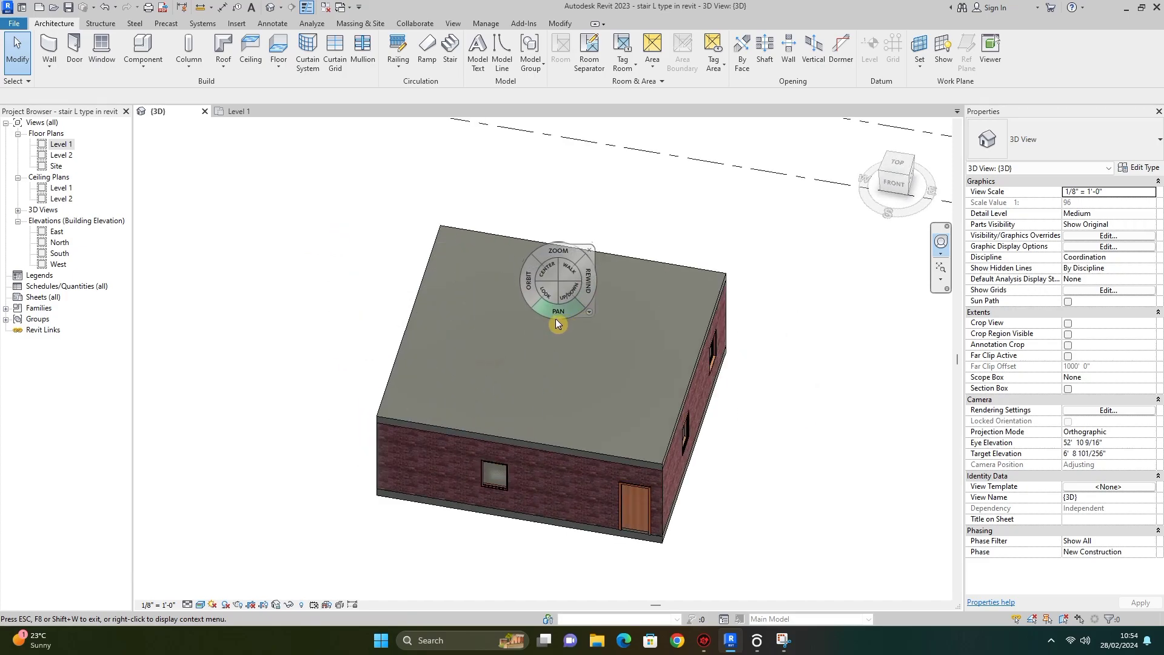
mouse_move(510, 297)
mouse_down()
mouse_move(519, 253)
mouse_move(568, 248)
mouse_move(494, 261)
mouse_up()
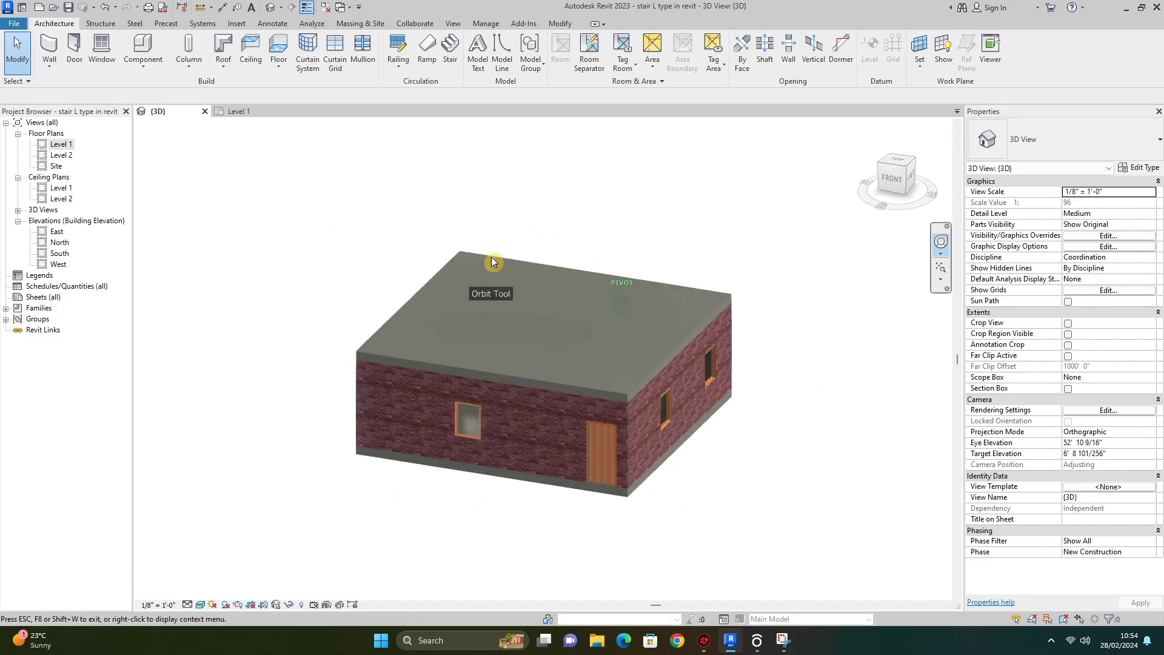
click(240, 112)
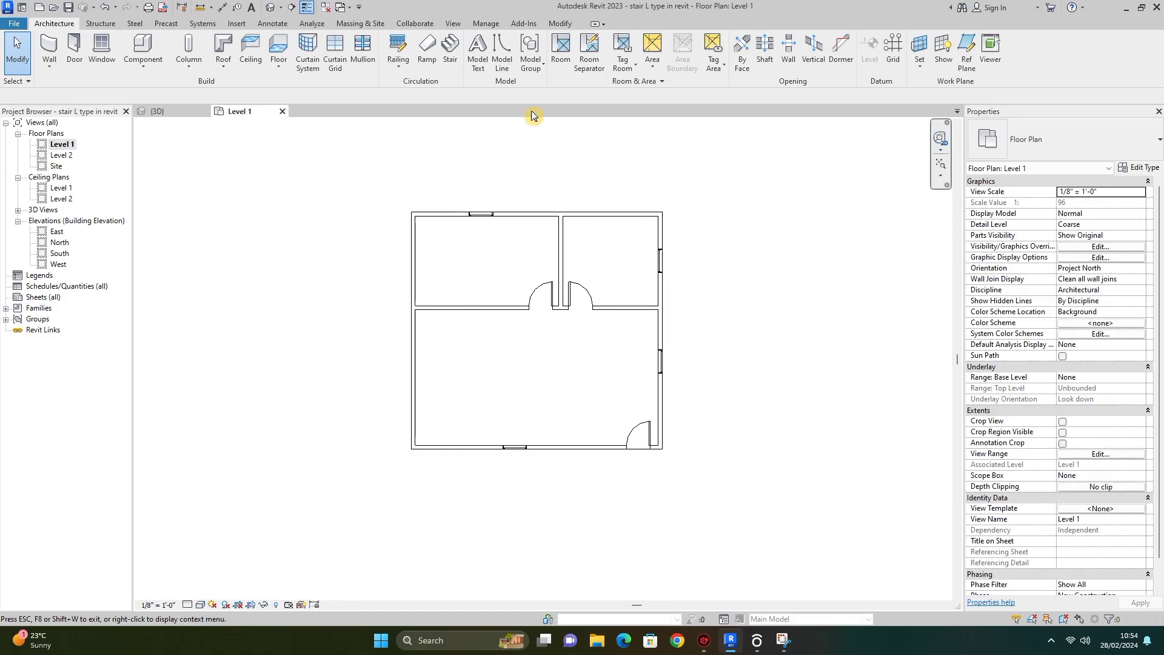
click(364, 400)
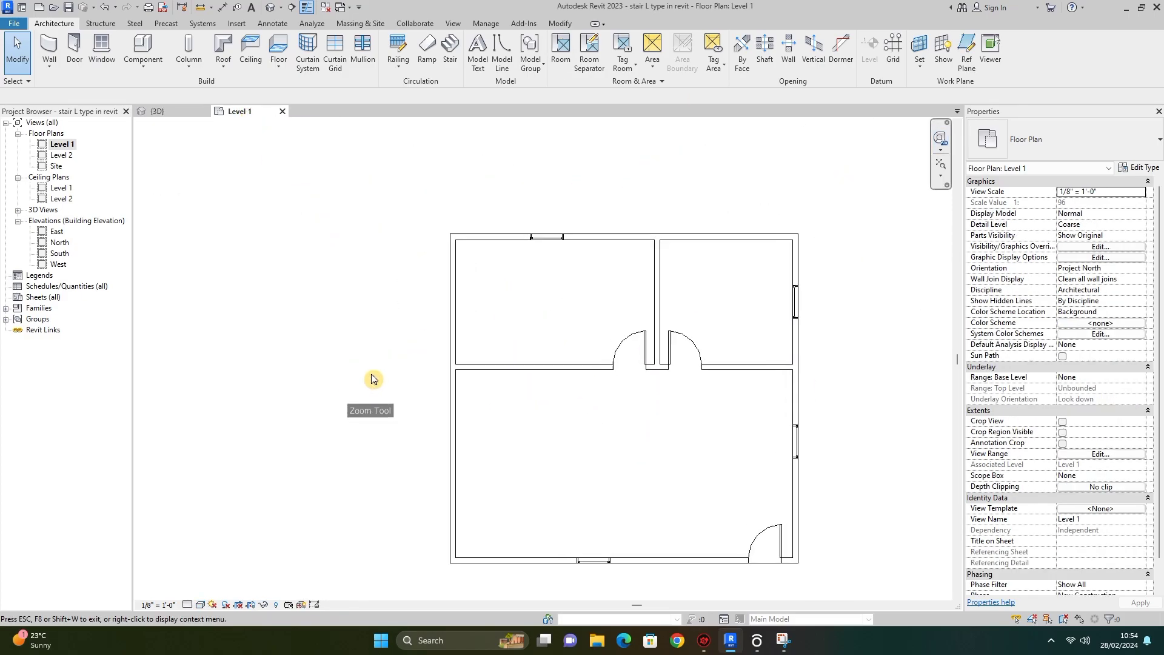
drag(390, 463, 306, 437)
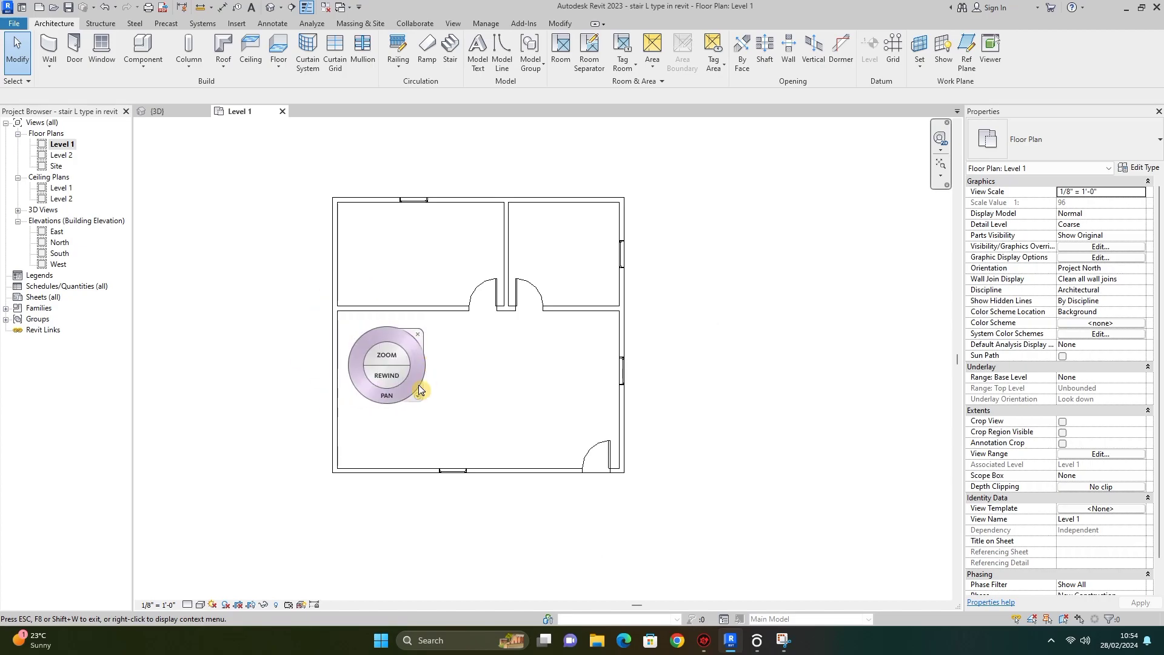
click(418, 334)
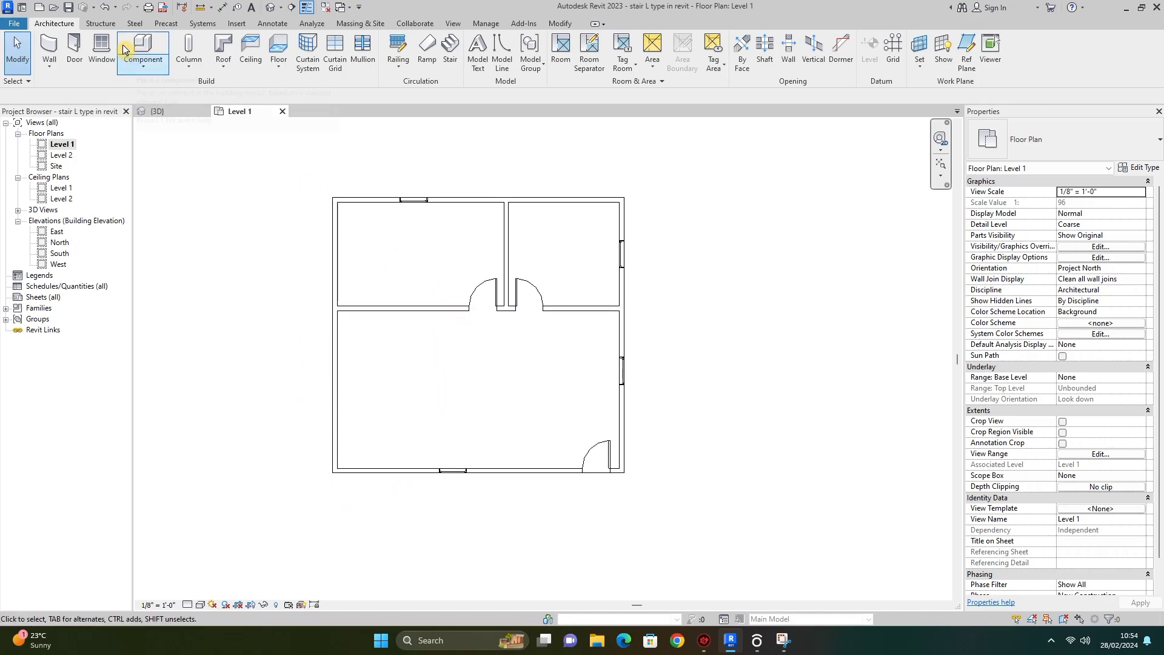
click(98, 25)
- Start a new stair on Level 1 using the Cast-In-Place Stair: Monolithic Stair type
click(54, 23)
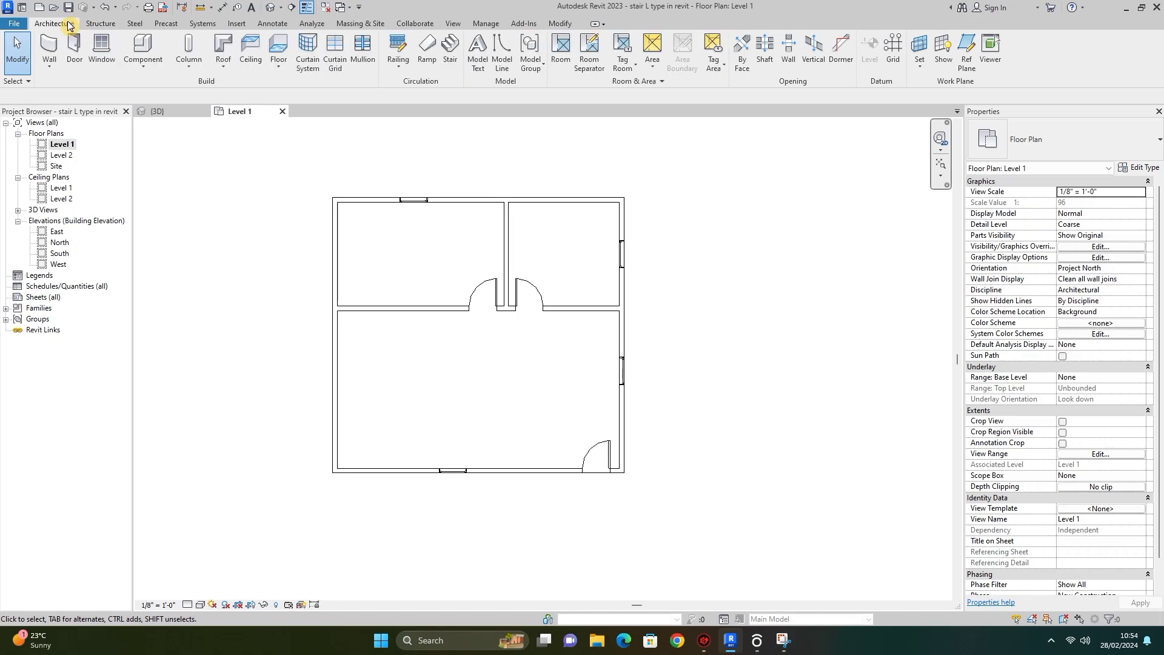
click(451, 53)
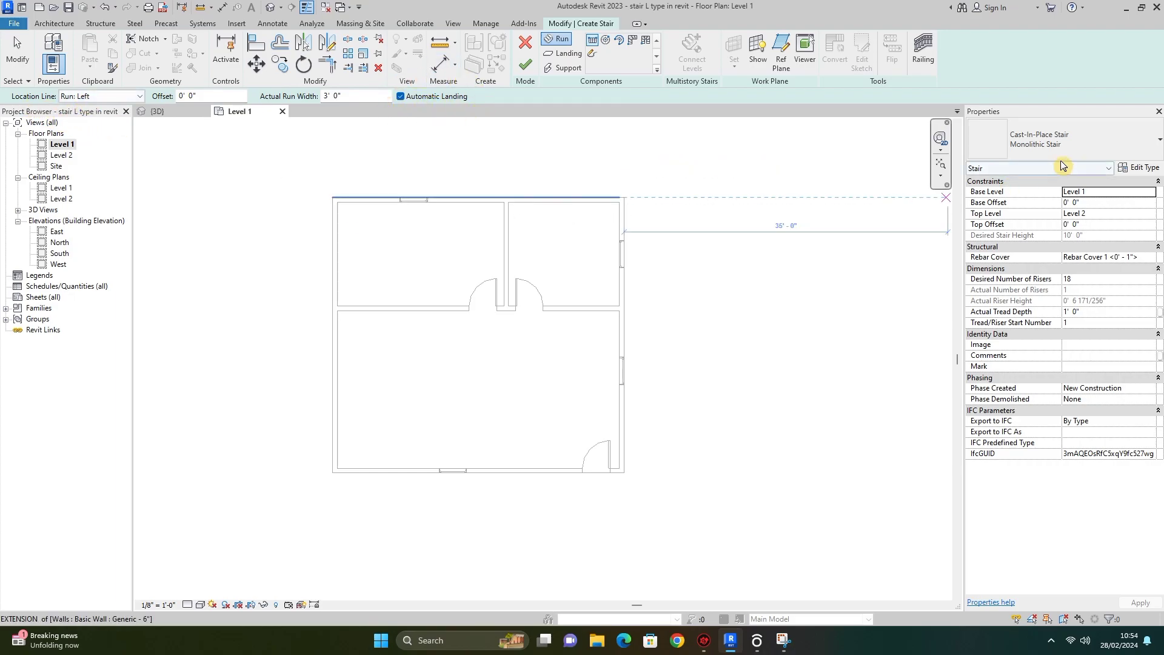
click(1121, 148)
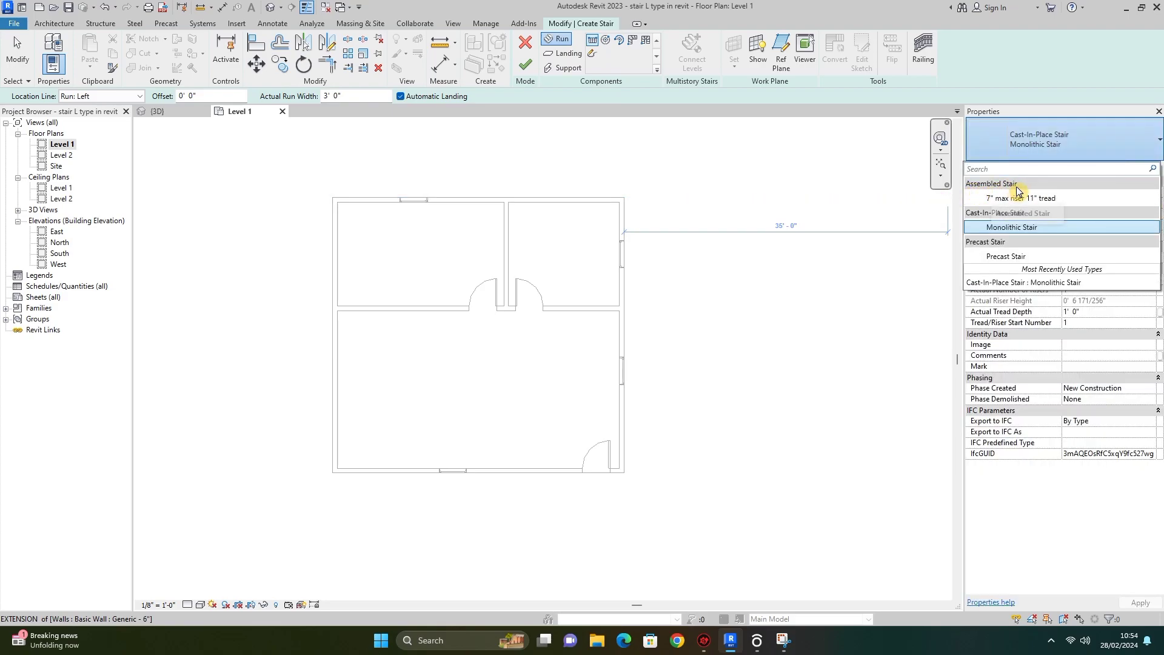
click(1016, 230)
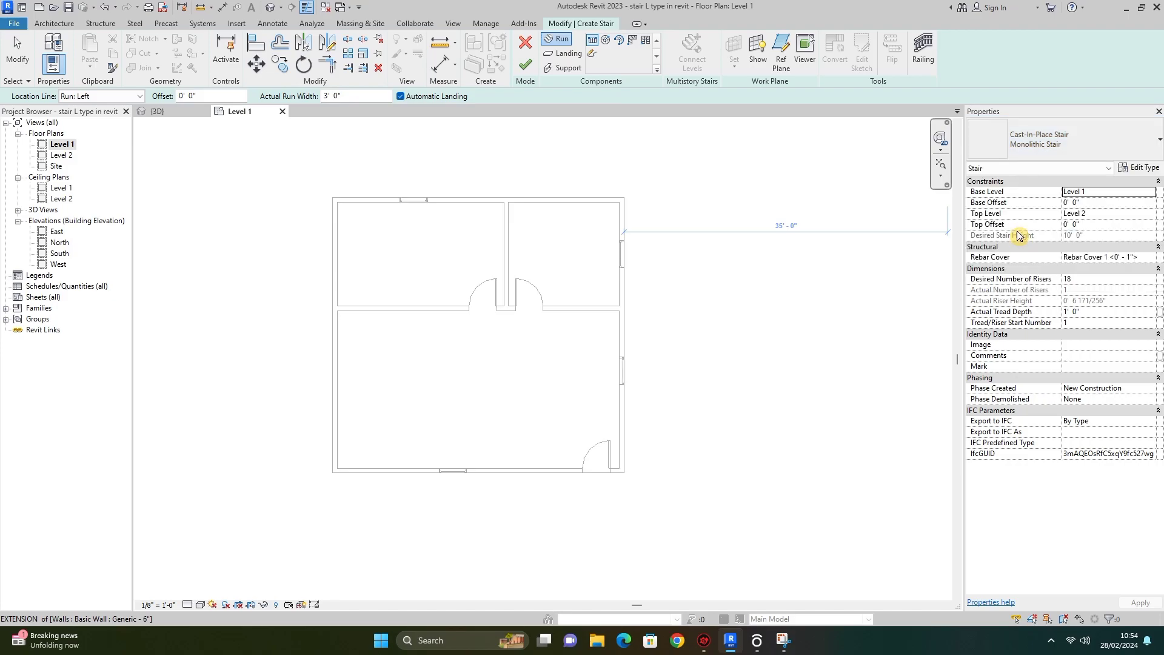
- Change the Monolithic Stair type's Maximum Riser Height to 0' 6", giving 20 desired risers
click(1145, 168)
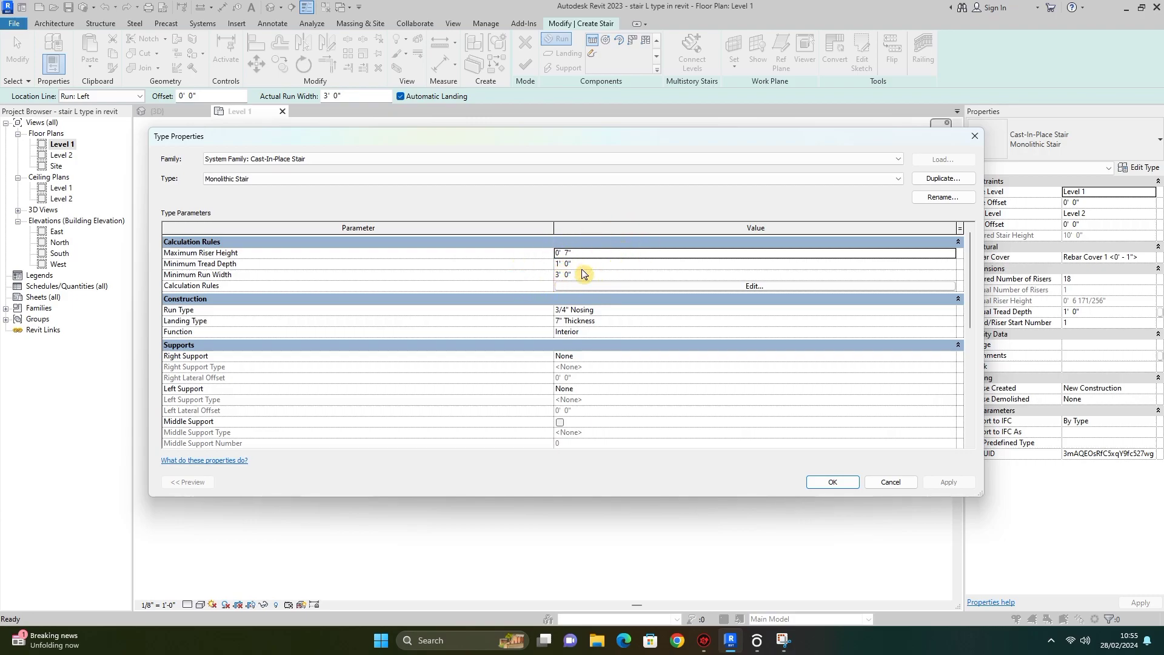
click(589, 254)
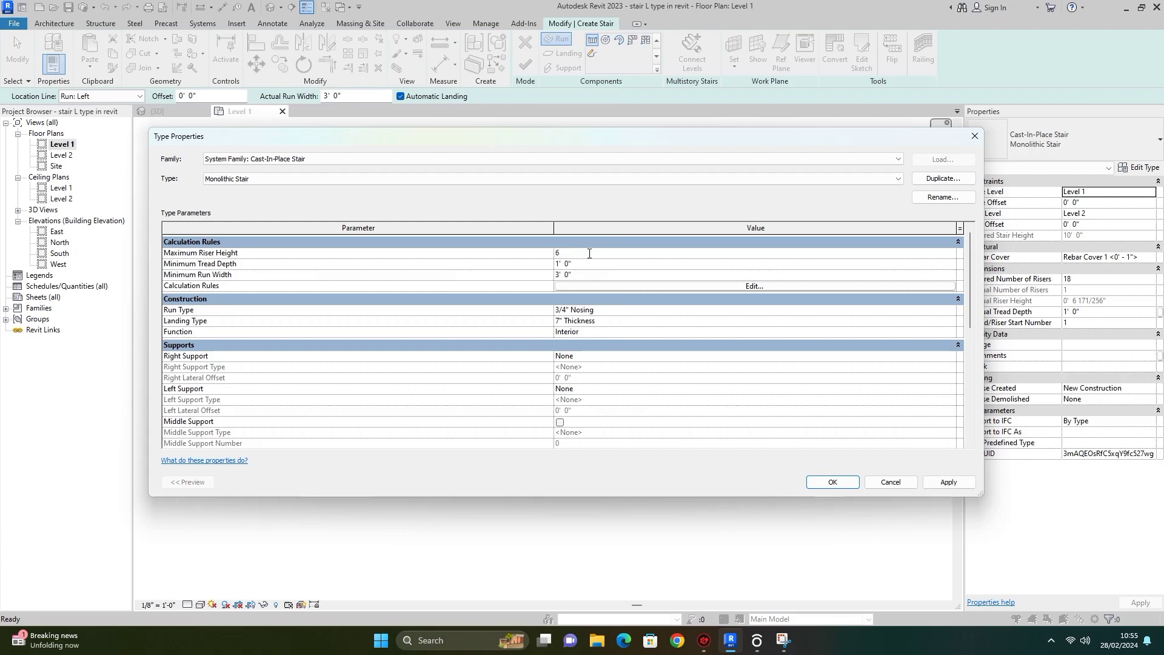
key(Return)
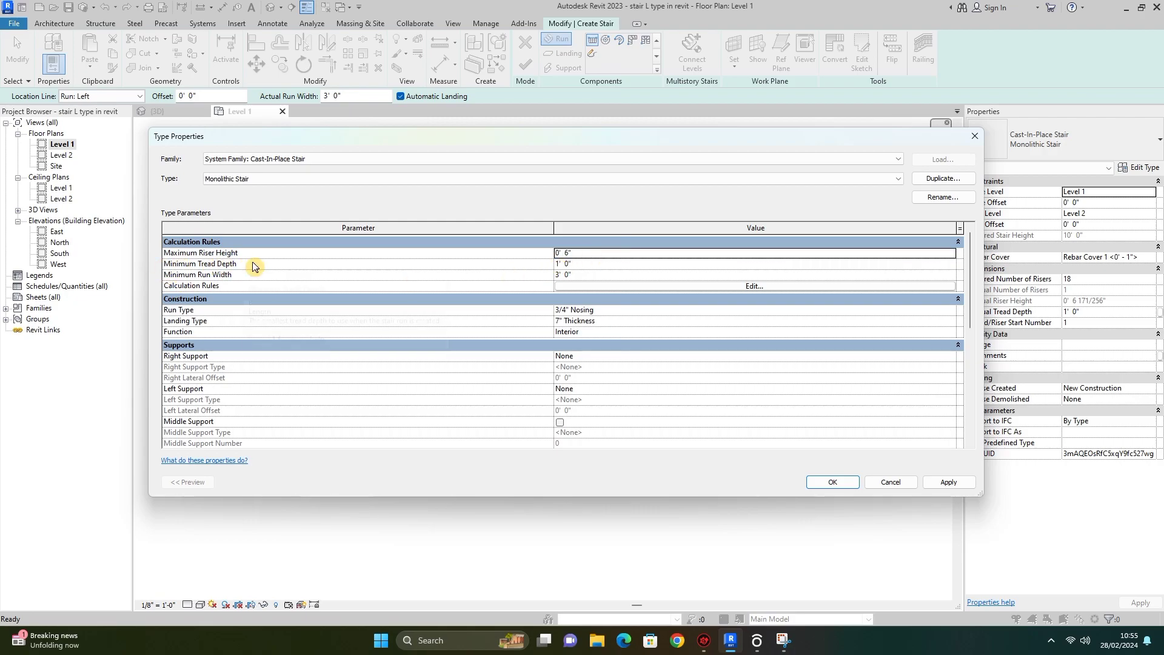
click(831, 482)
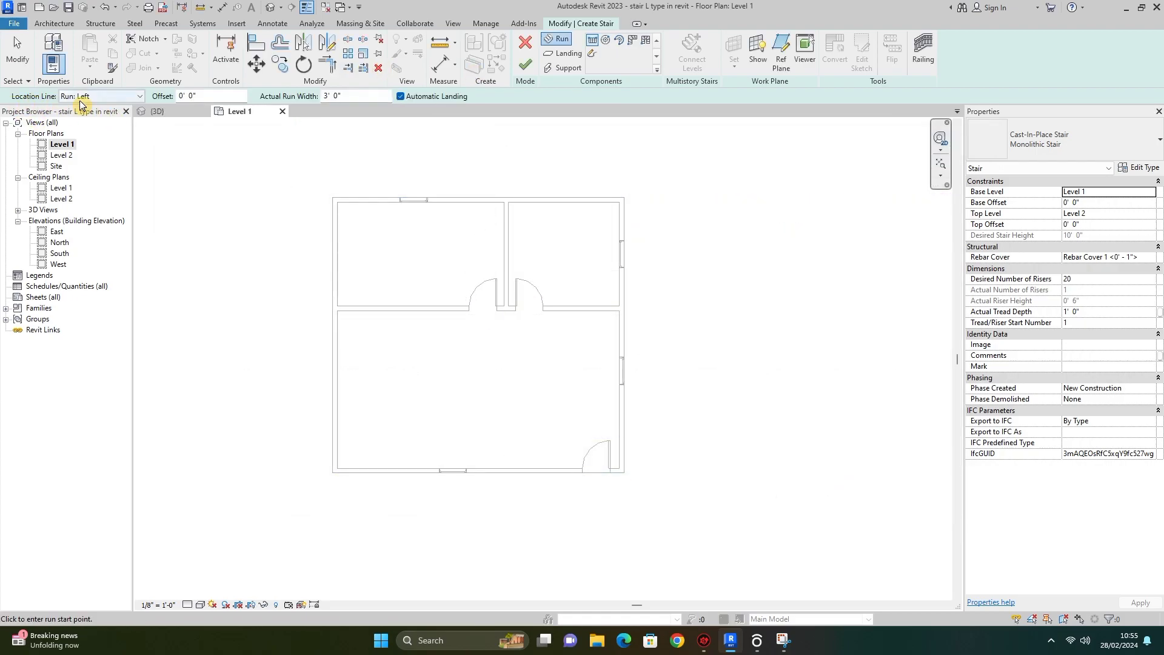
- Draw a 10-riser run up the left wall, then a second 10-riser run right along the interior wall
click(338, 430)
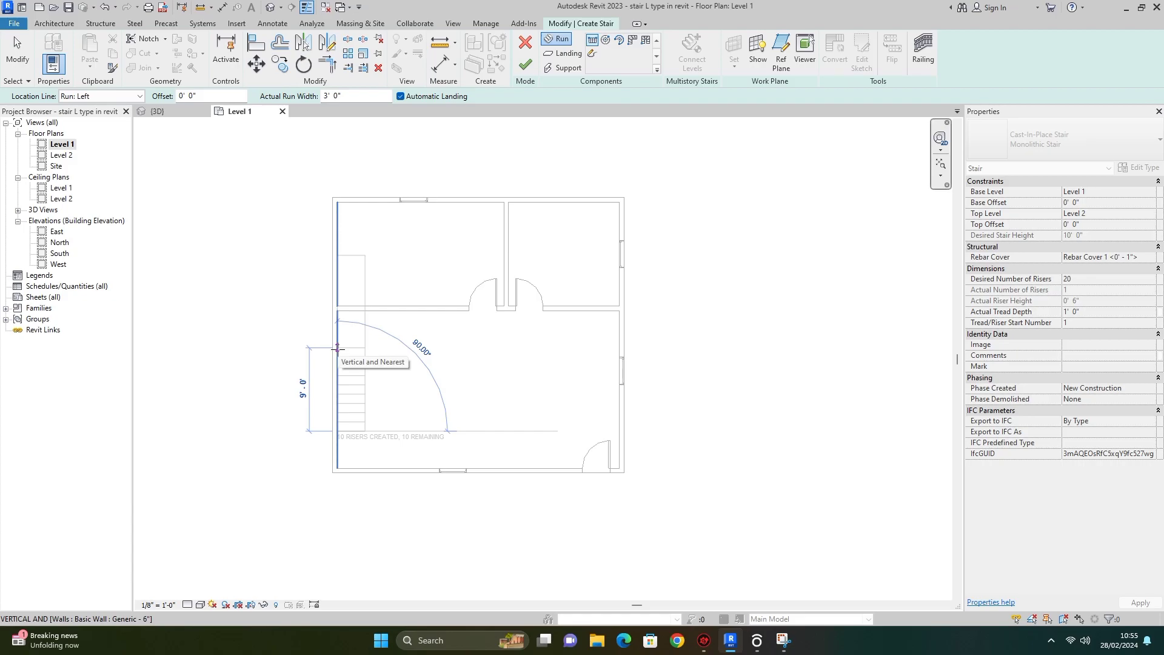
click(337, 348)
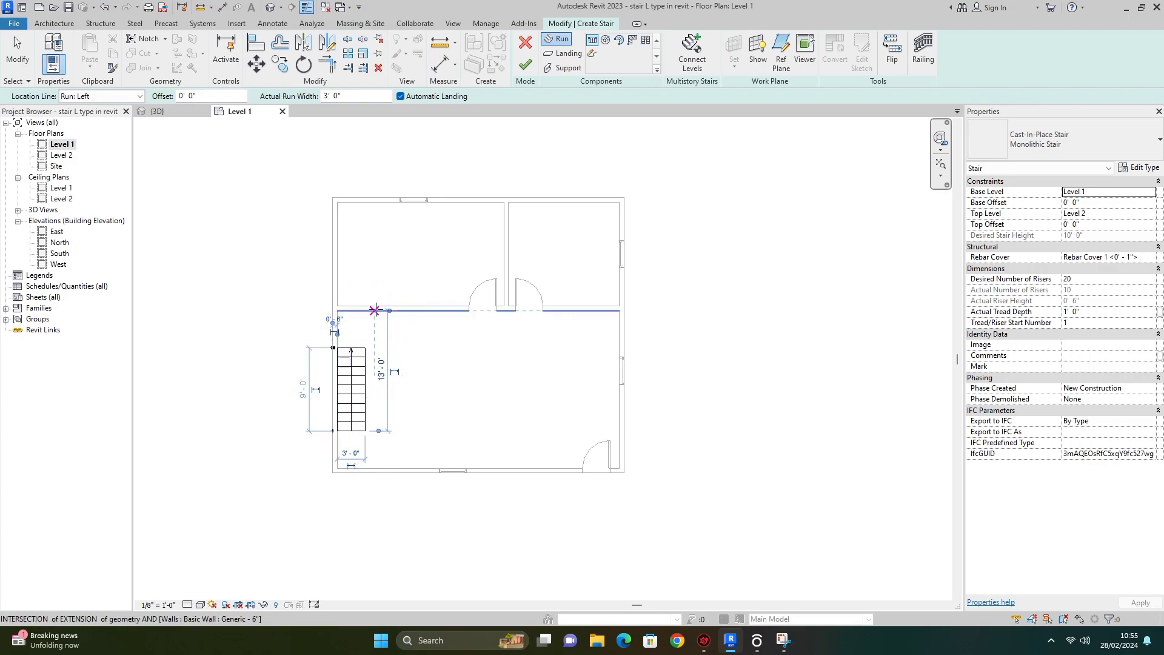
click(374, 310)
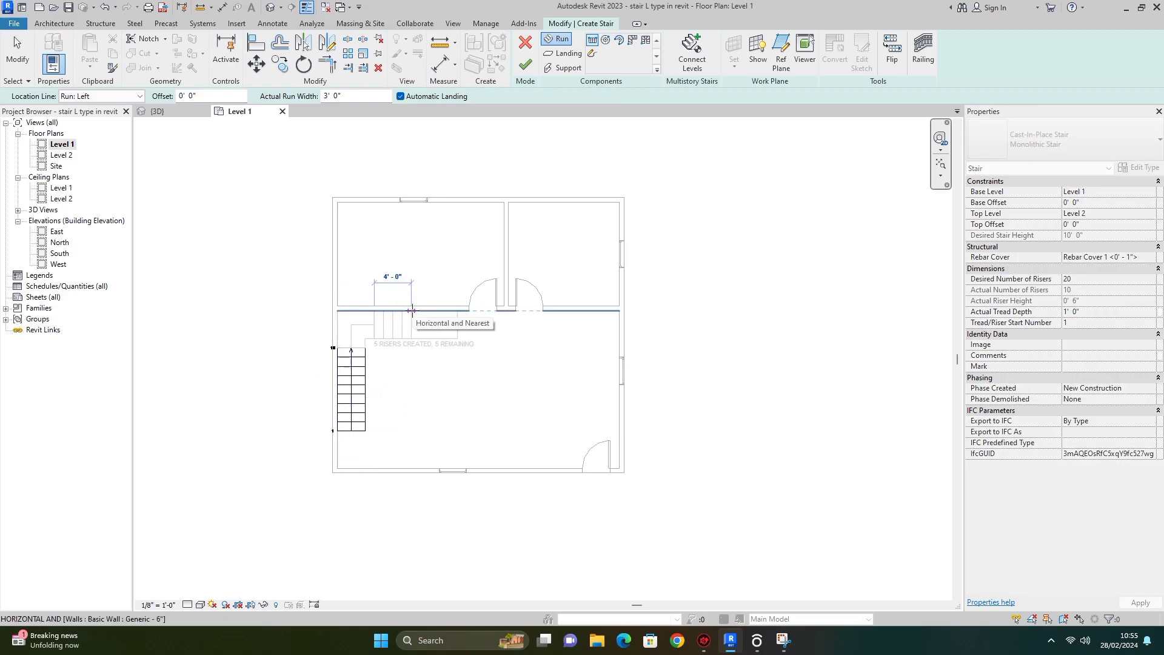
click(455, 309)
key(Escape)
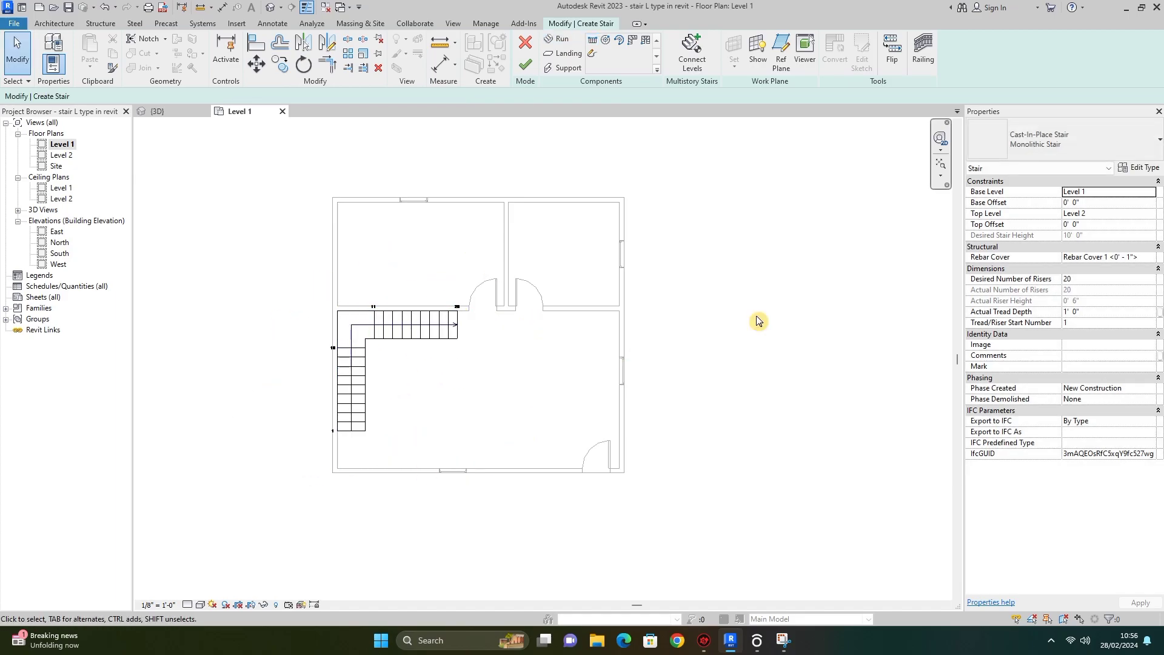
- Zoom in on the stair and pull the corner landing's lower edge upward
click(939, 138)
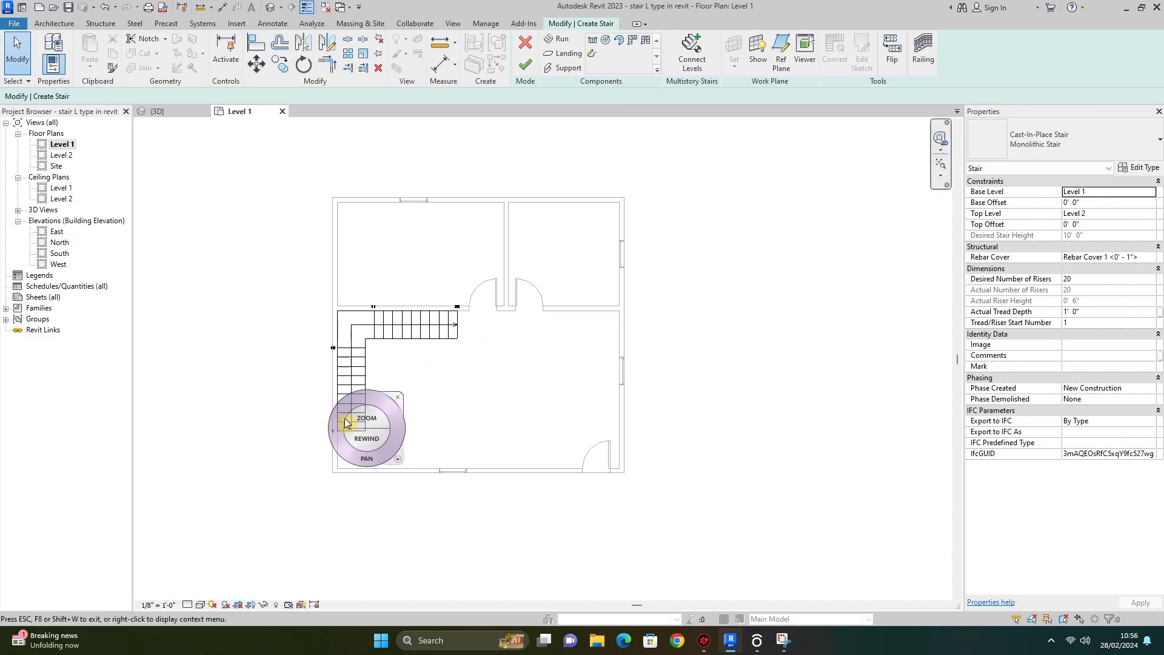
drag(355, 423, 324, 229)
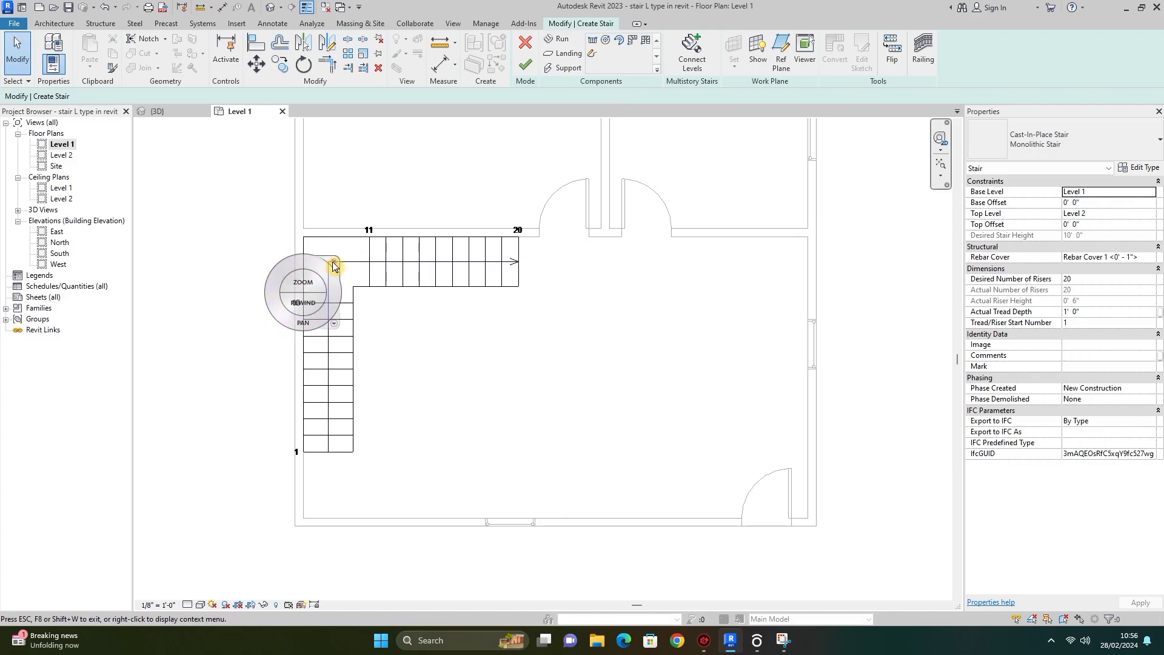
click(334, 264)
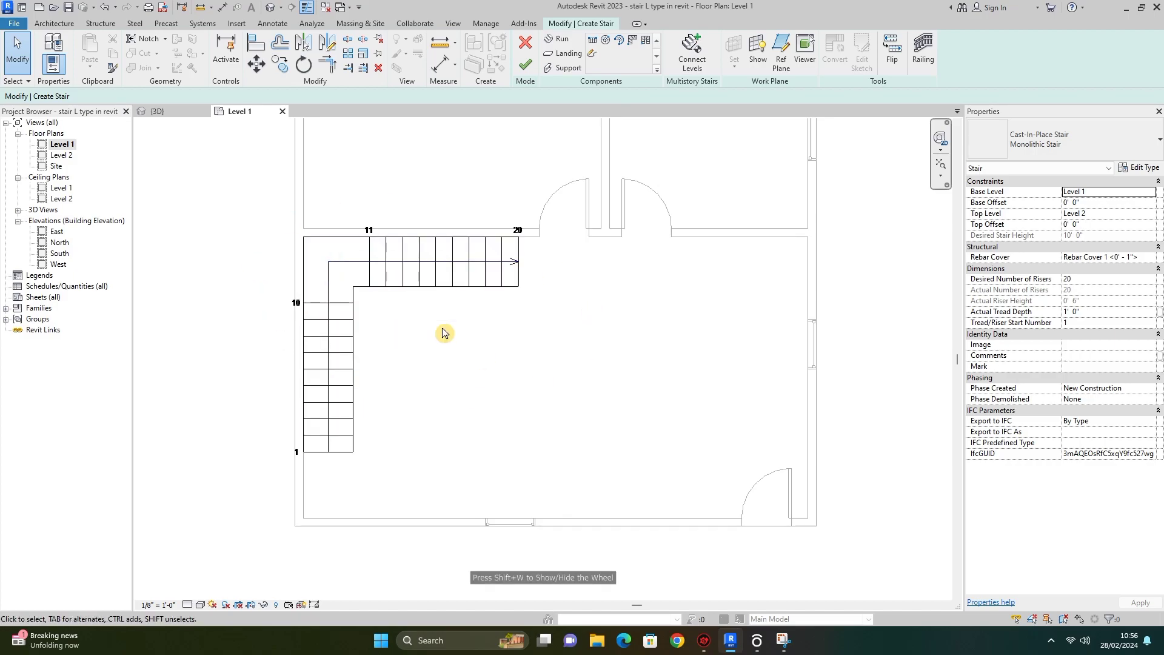
click(332, 298)
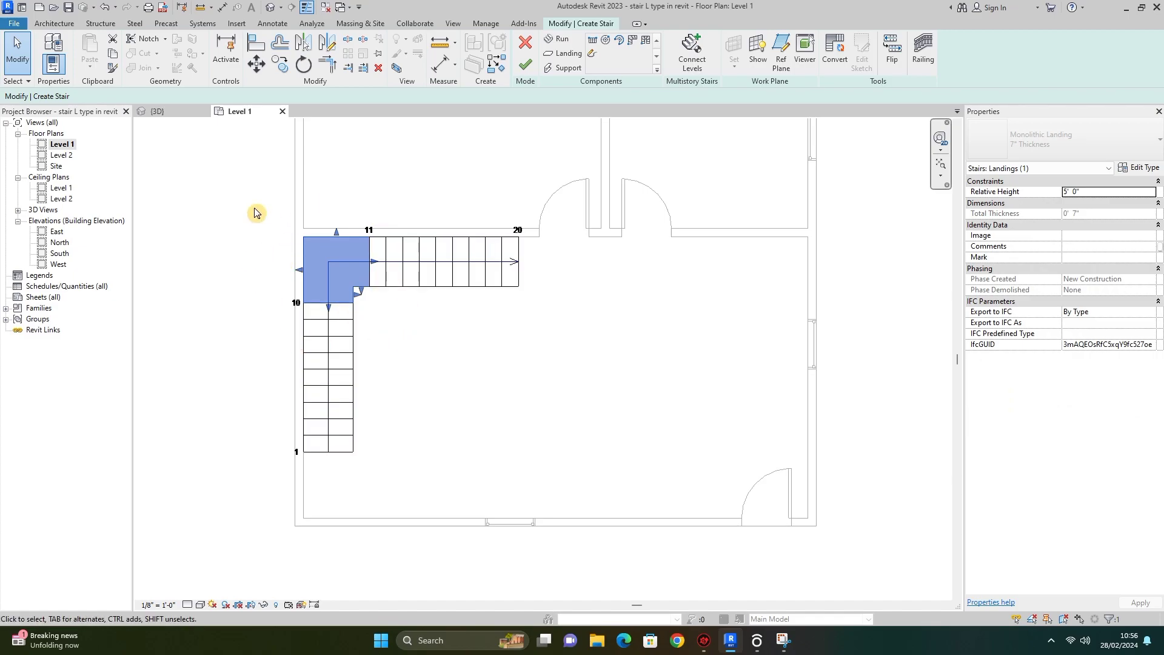
key(l)
key(i)
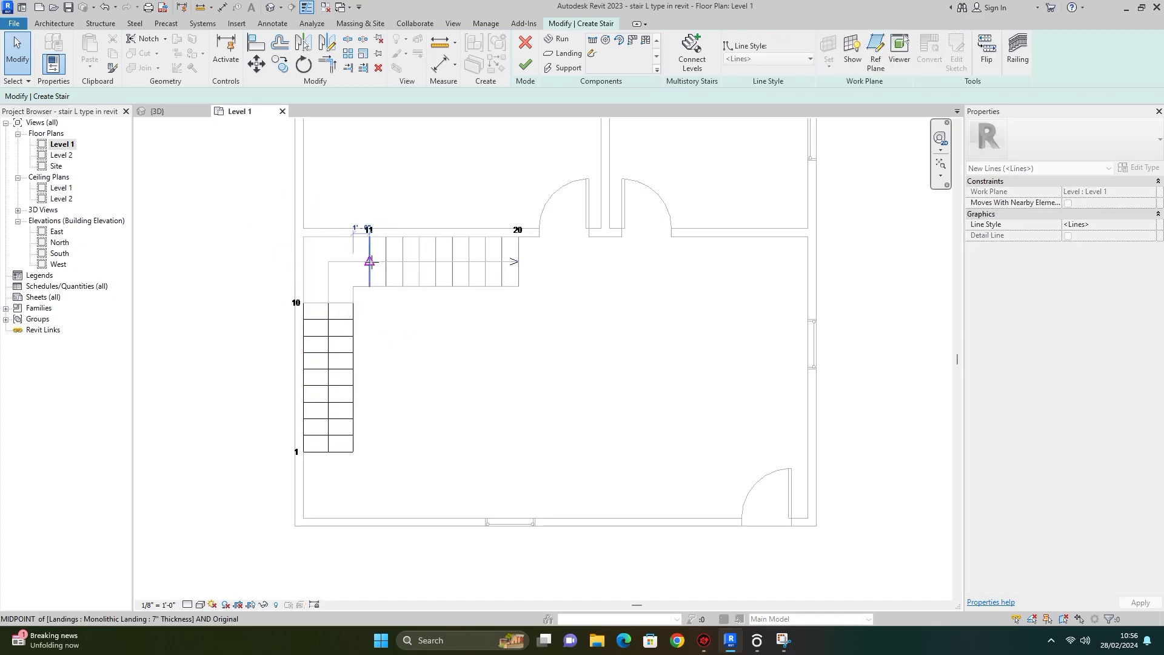
key(ctrl+z)
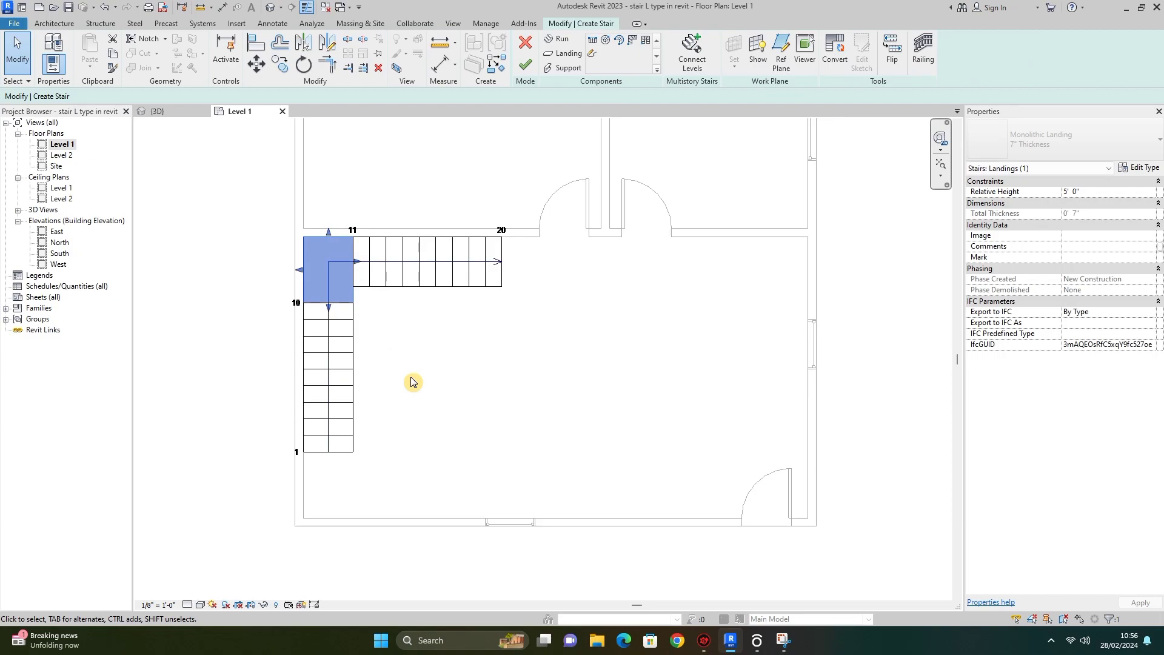
drag(330, 307, 330, 286)
click(441, 366)
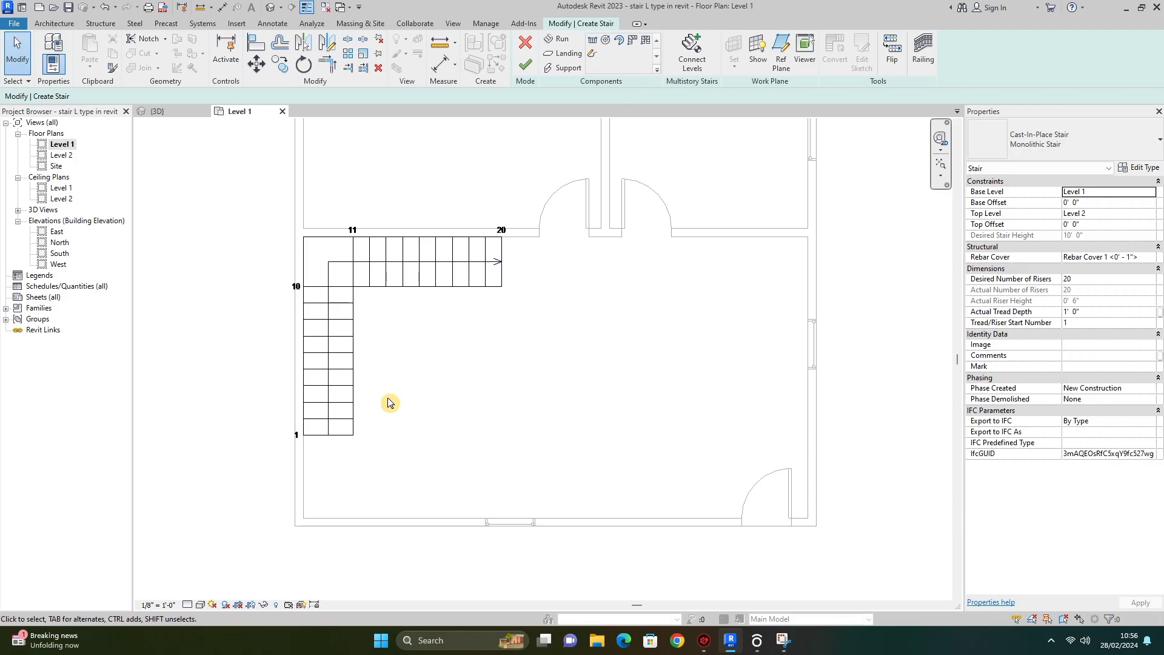
- Check the stair in the 3D view, then back in Level 1 finish the stair edit
click(159, 111)
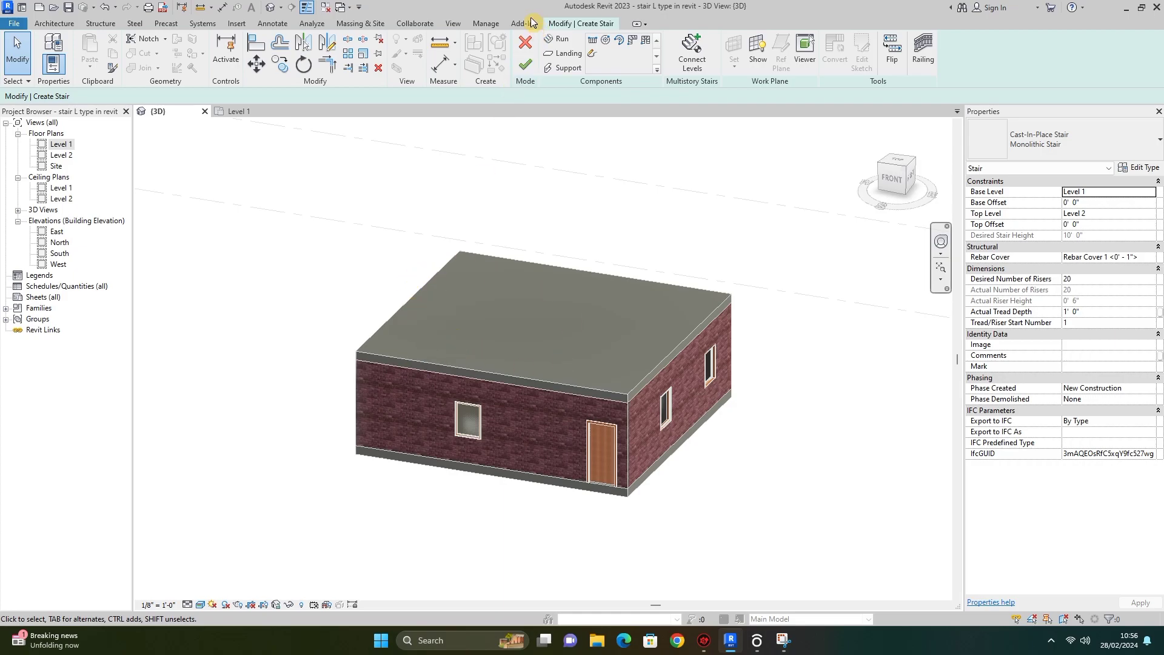
key(ctrl+Tab)
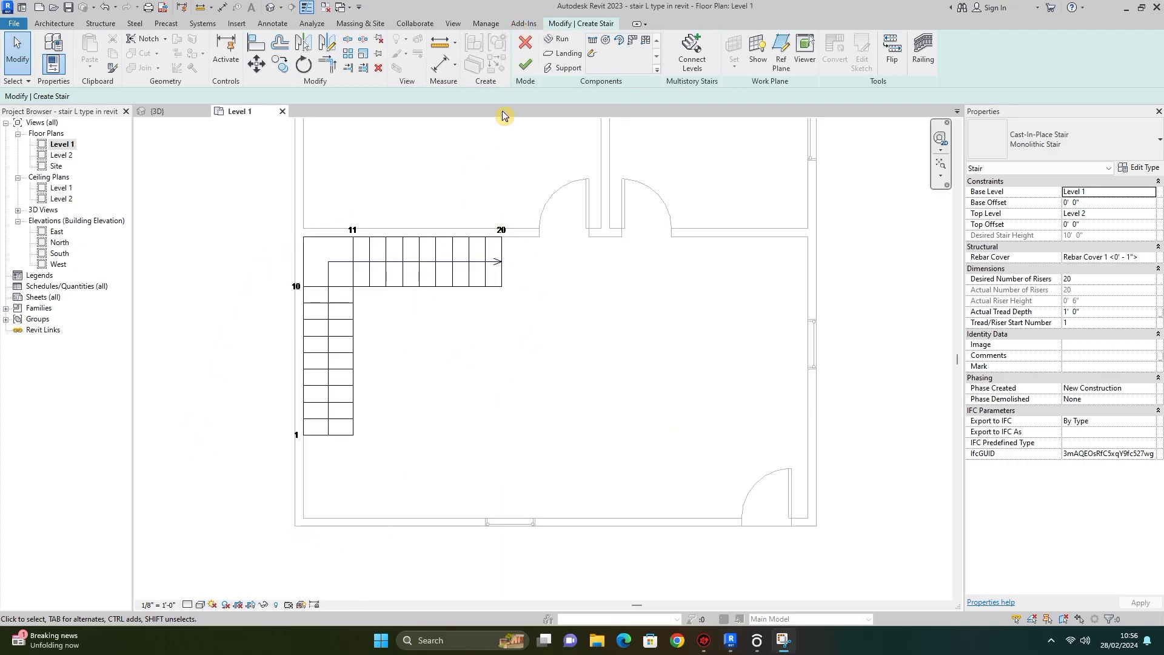
click(536, 64)
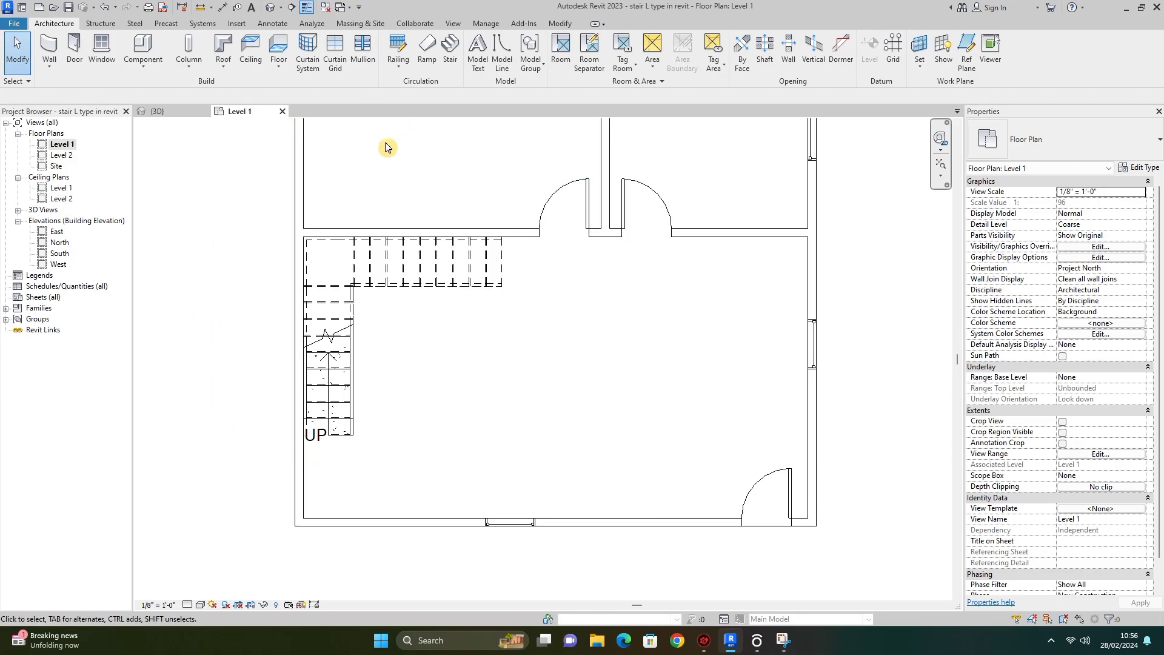
- Inspect the stair railing and the roof in 3D, then open the roof's footprint for editing
click(159, 112)
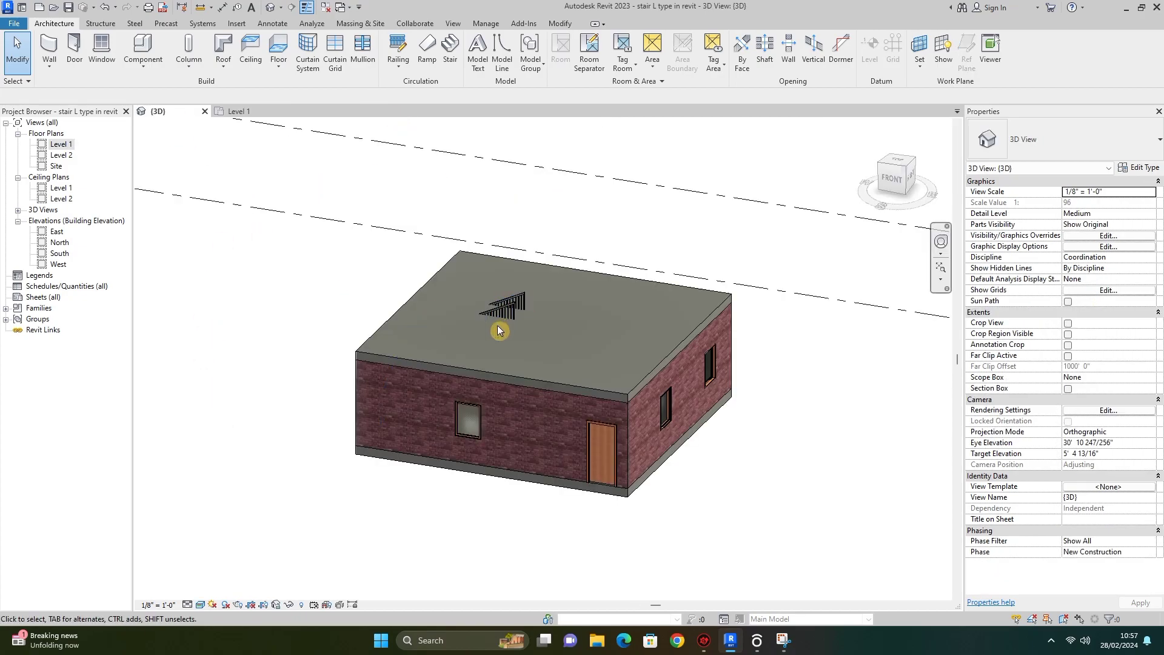
click(510, 306)
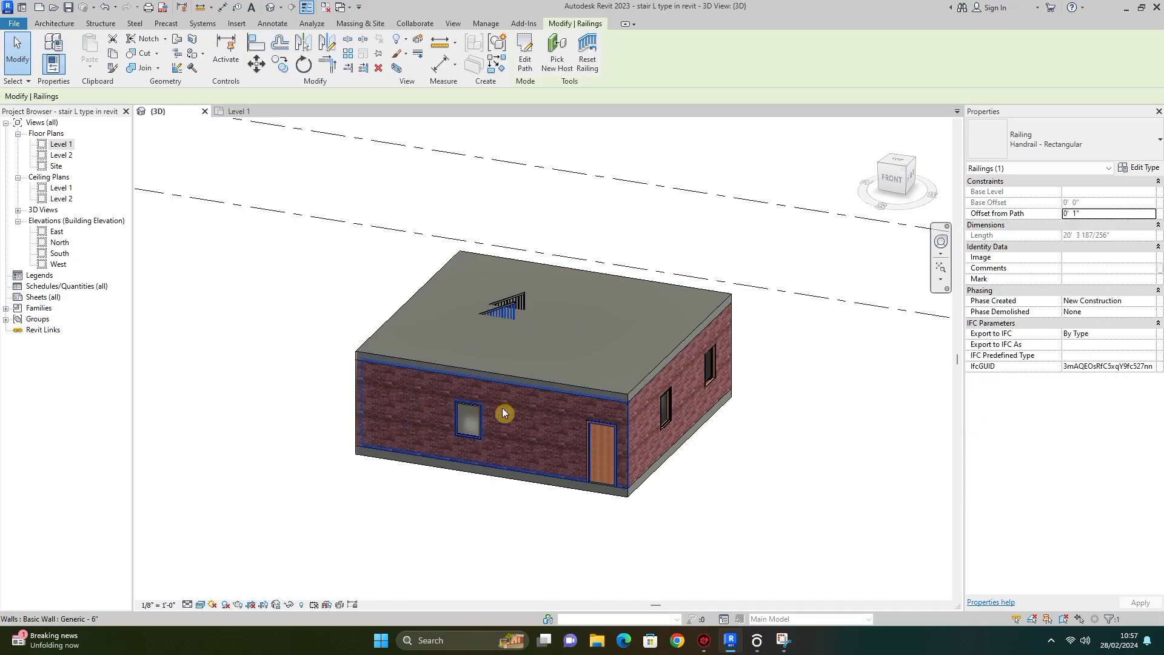
click(250, 346)
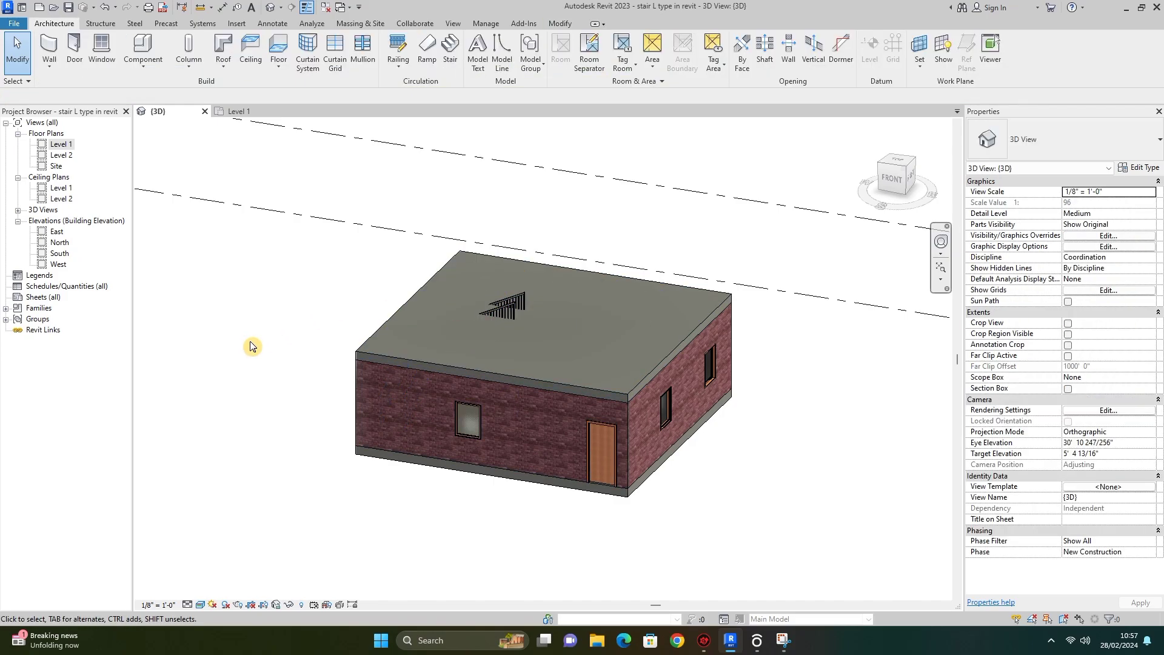
click(428, 364)
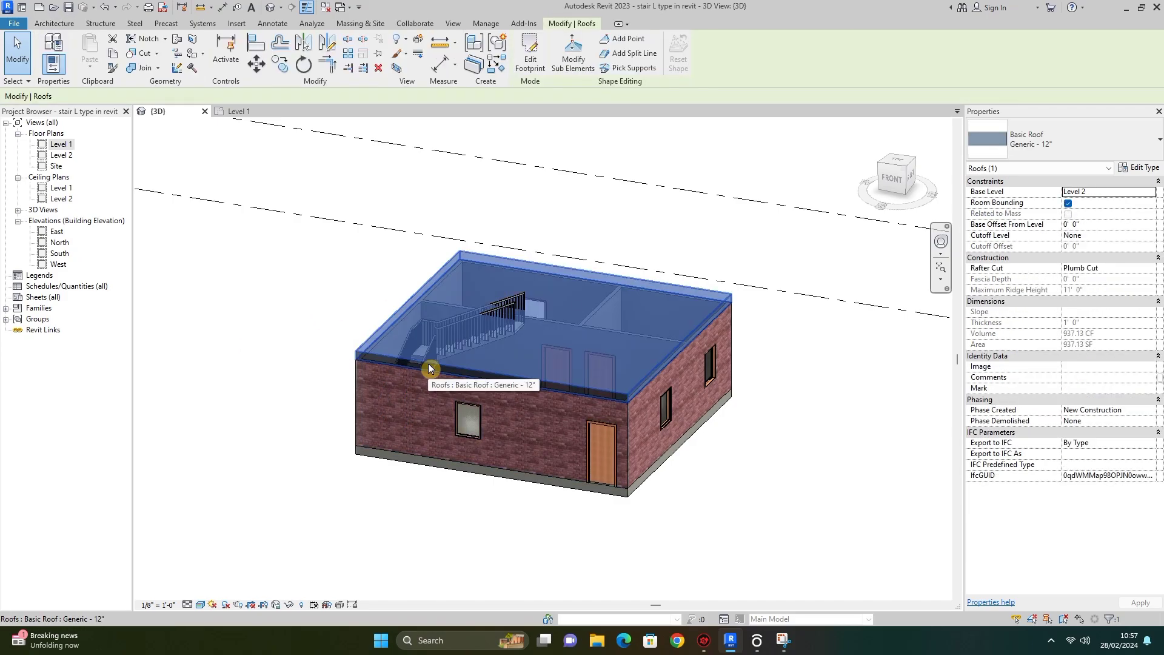
click(253, 115)
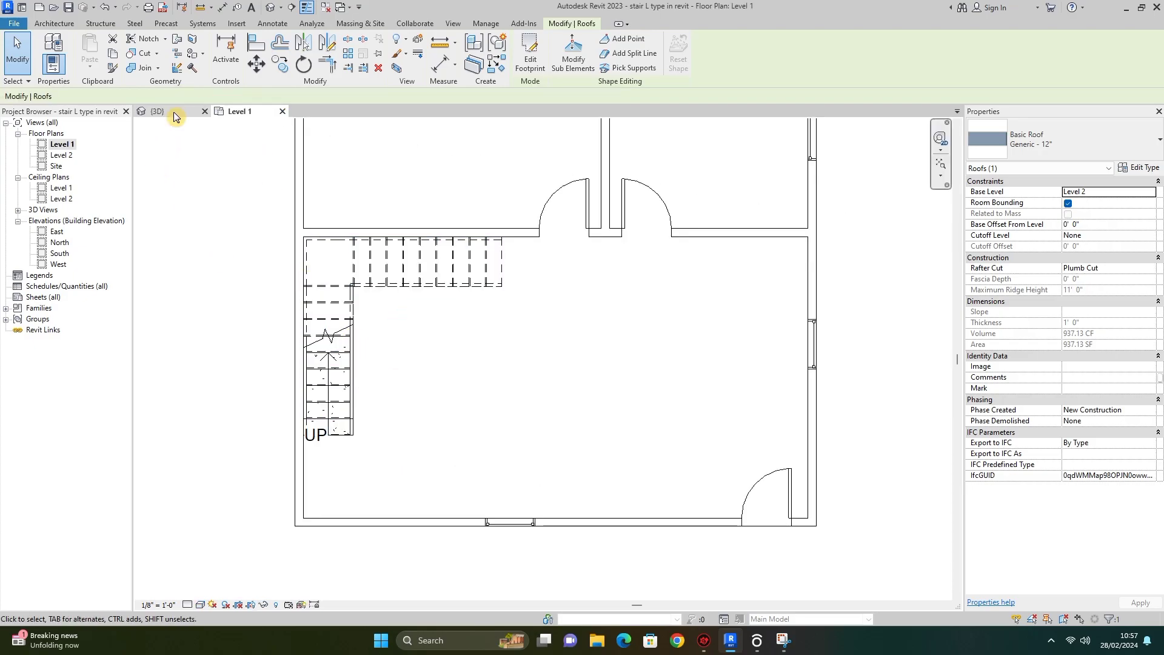
click(158, 111)
click(270, 328)
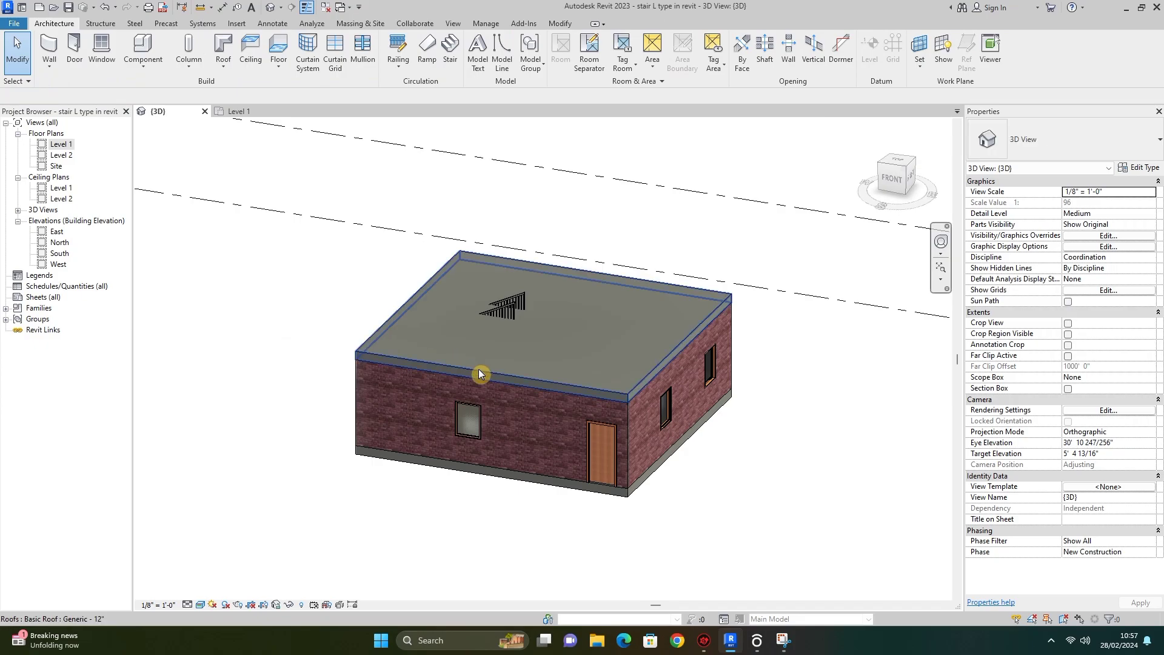
double_click(479, 371)
- In Level 1, sketch a closed L-shaped boundary loop around the stair and finish the roof edit
click(240, 112)
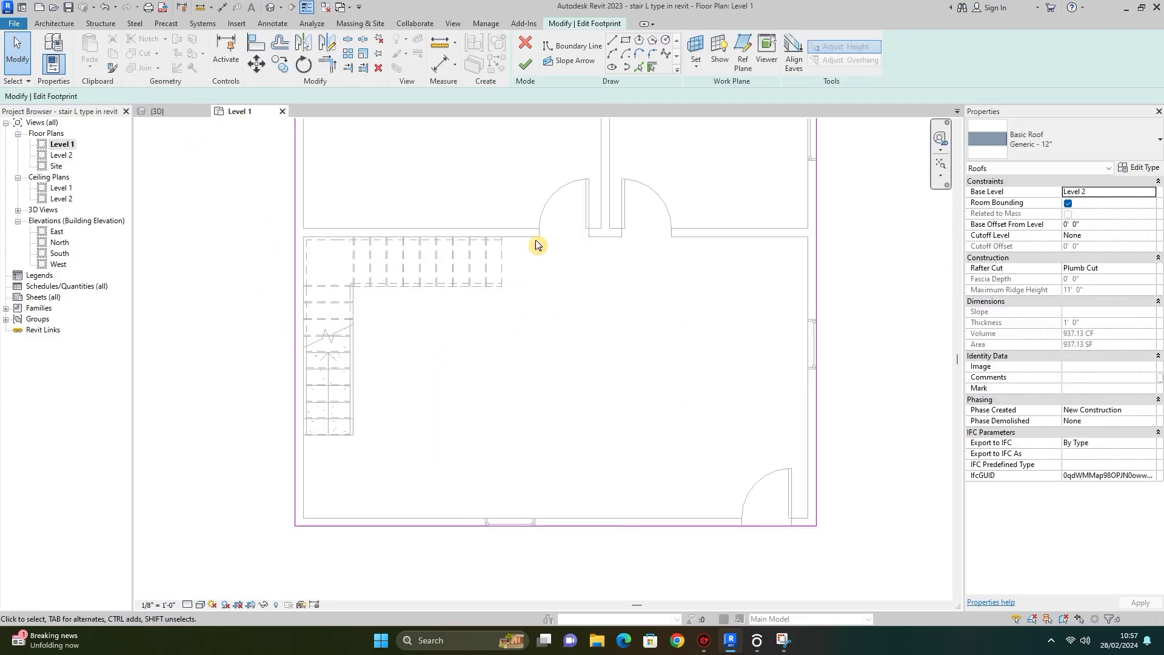
click(612, 41)
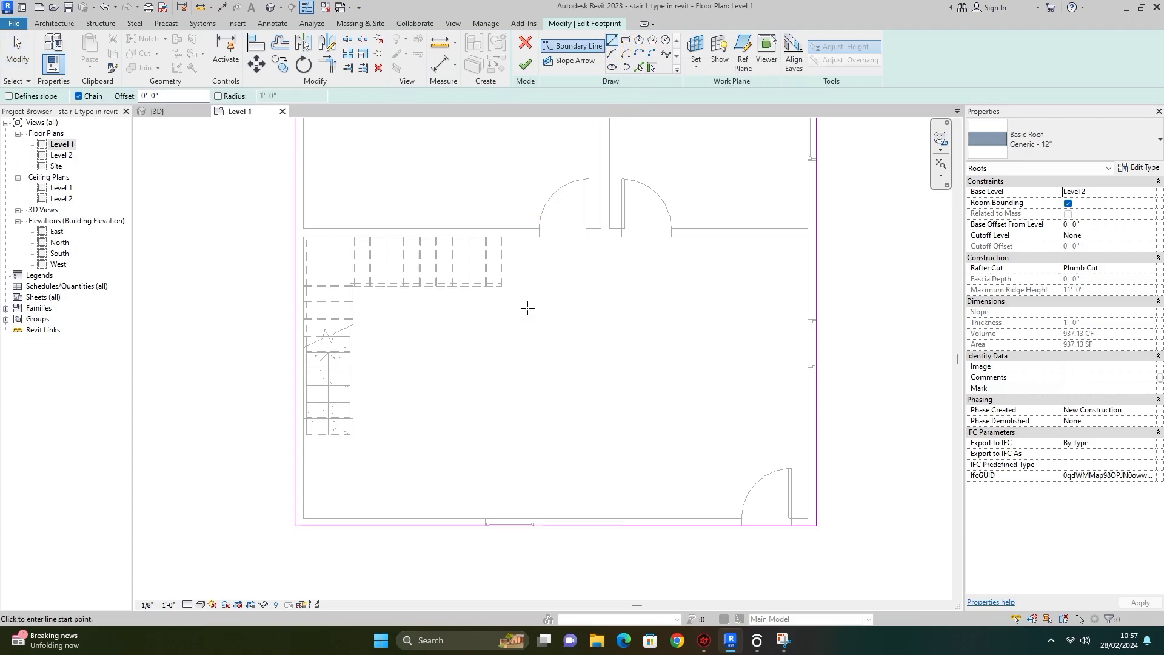
click(502, 236)
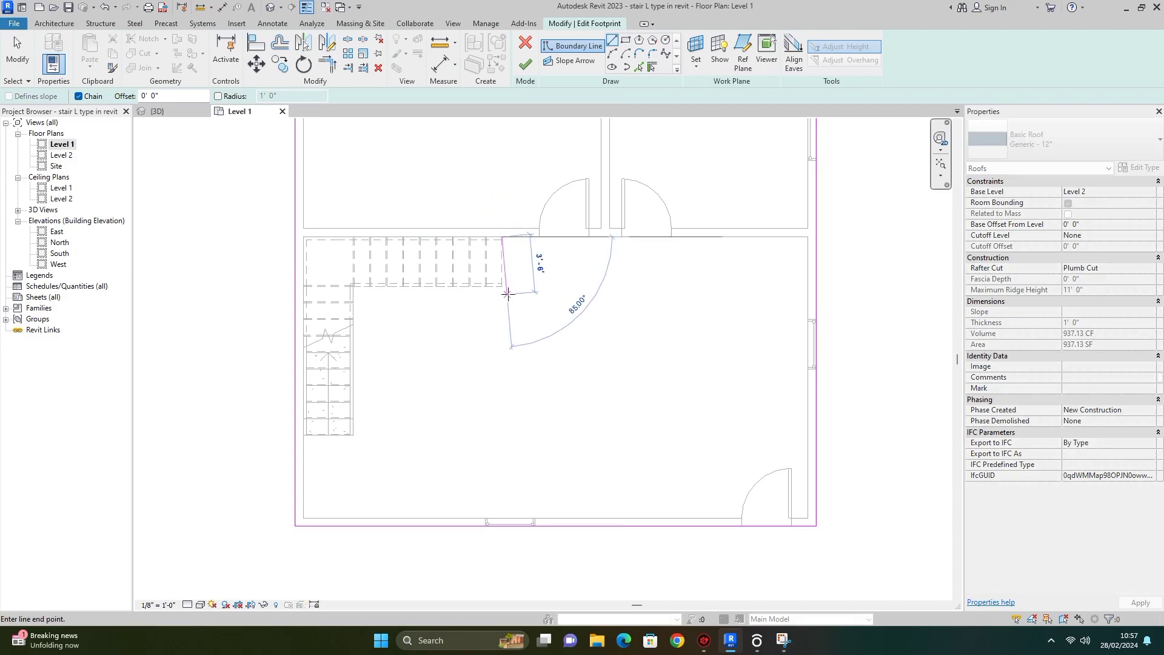
click(501, 286)
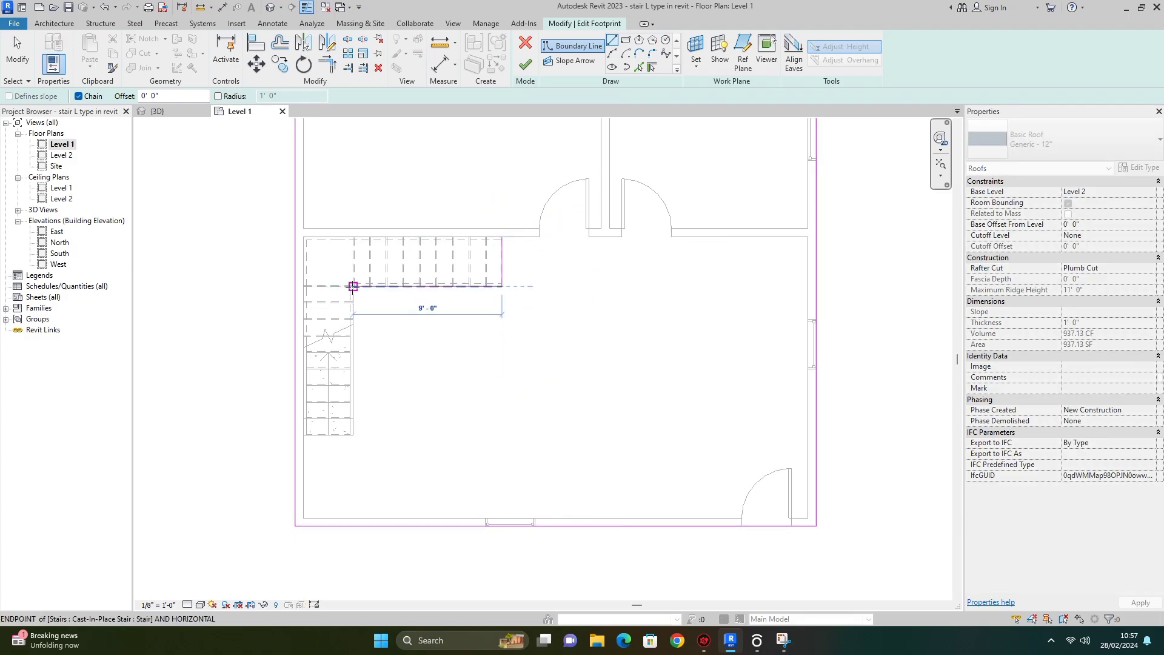
click(352, 286)
click(353, 435)
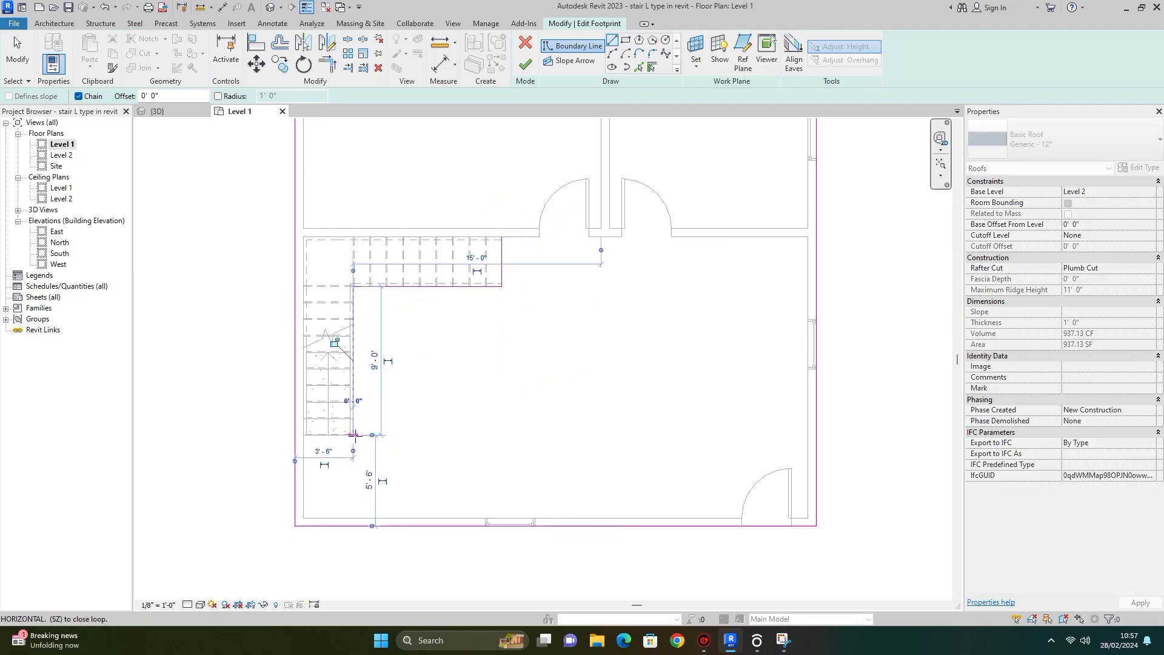
click(303, 435)
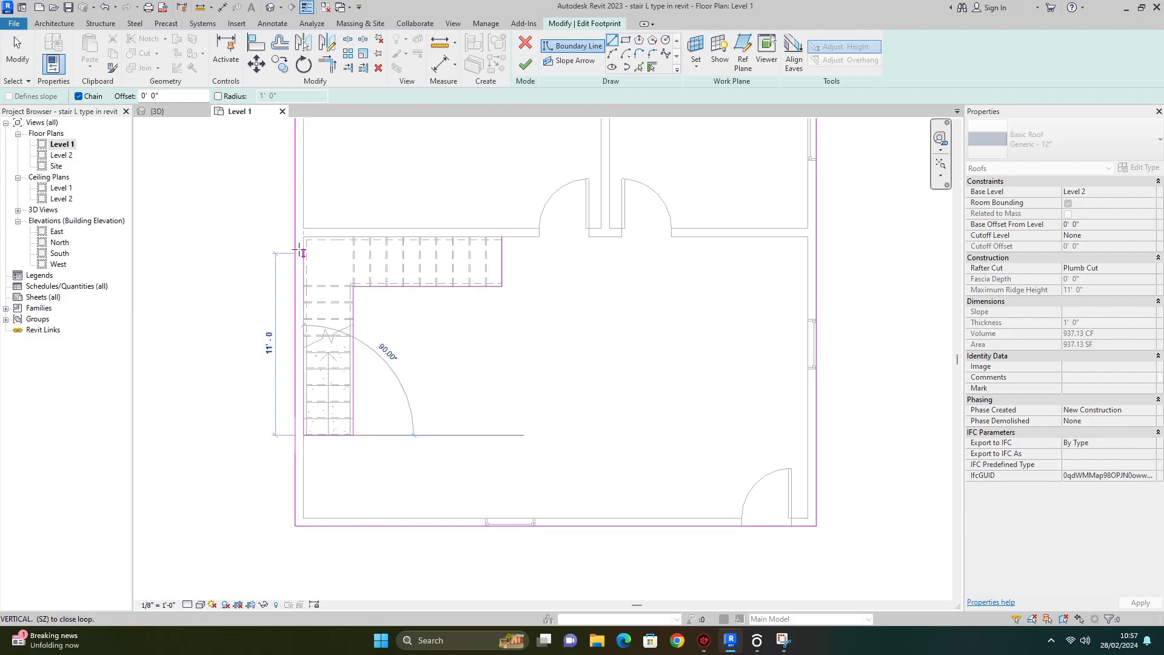
click(303, 236)
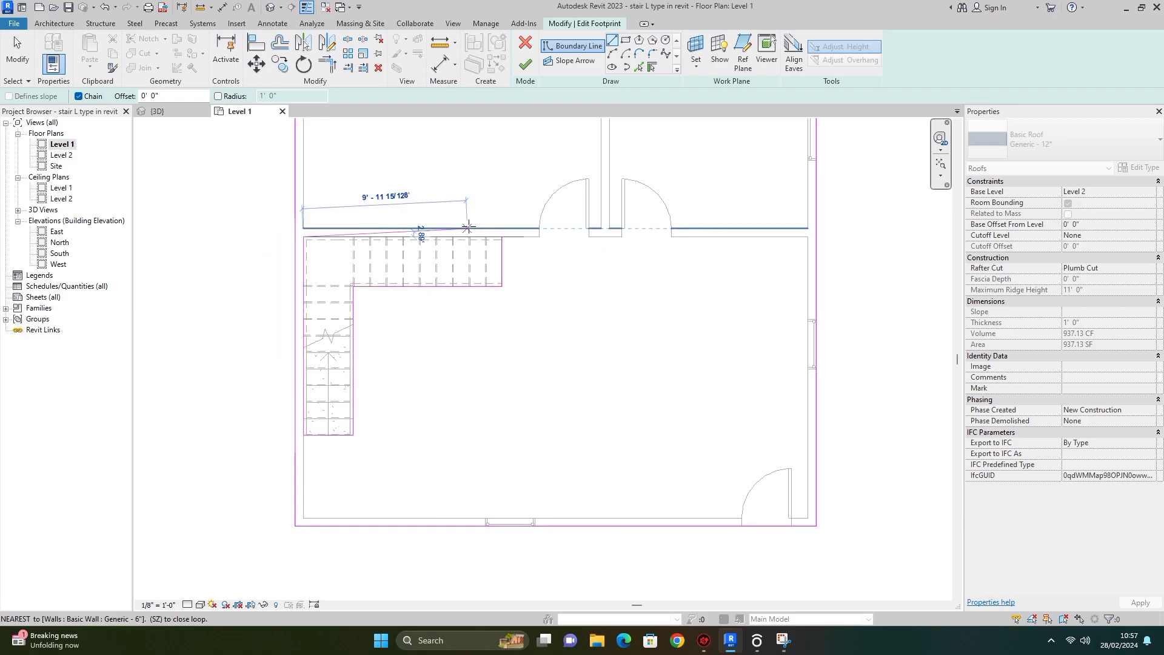
click(501, 237)
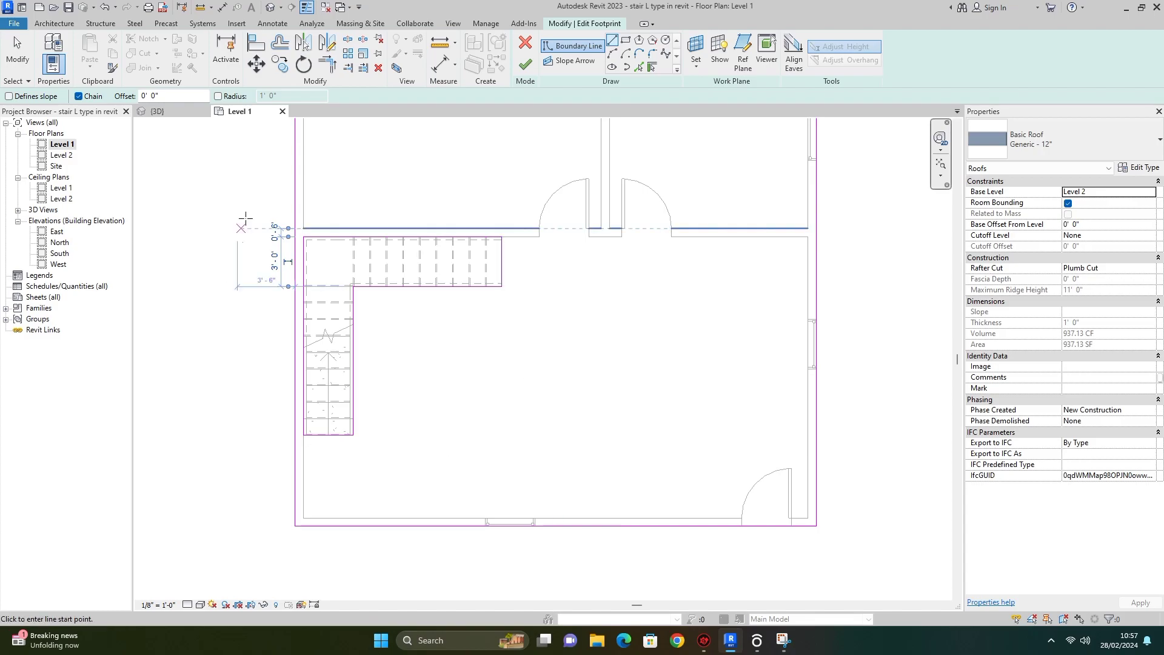
click(528, 63)
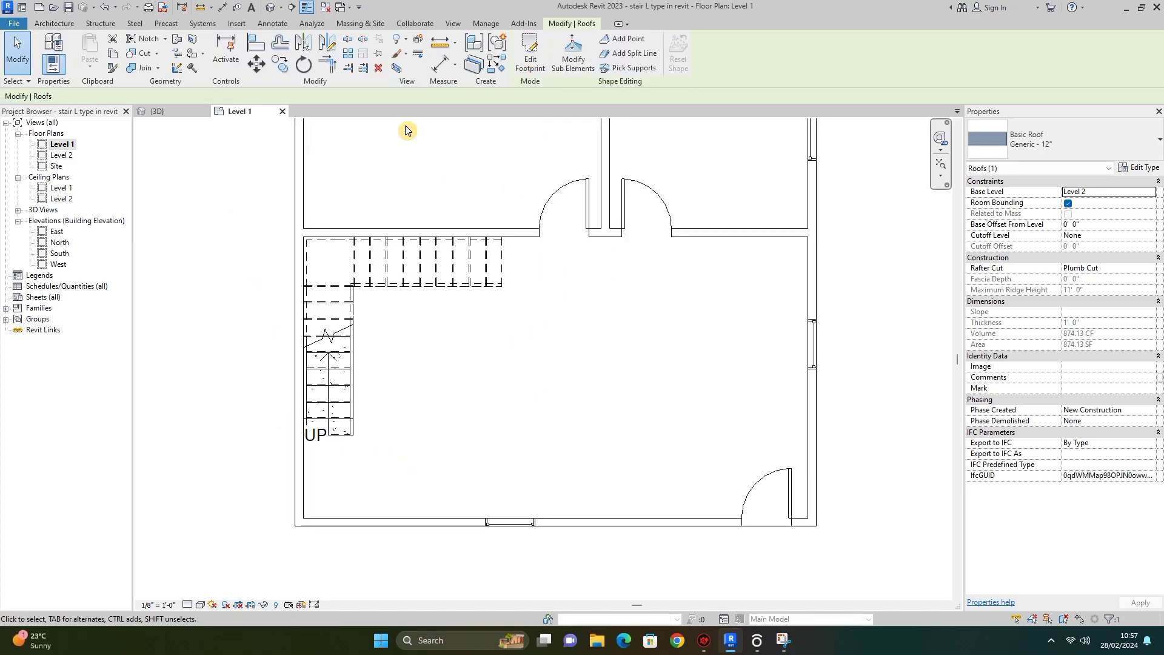
click(160, 113)
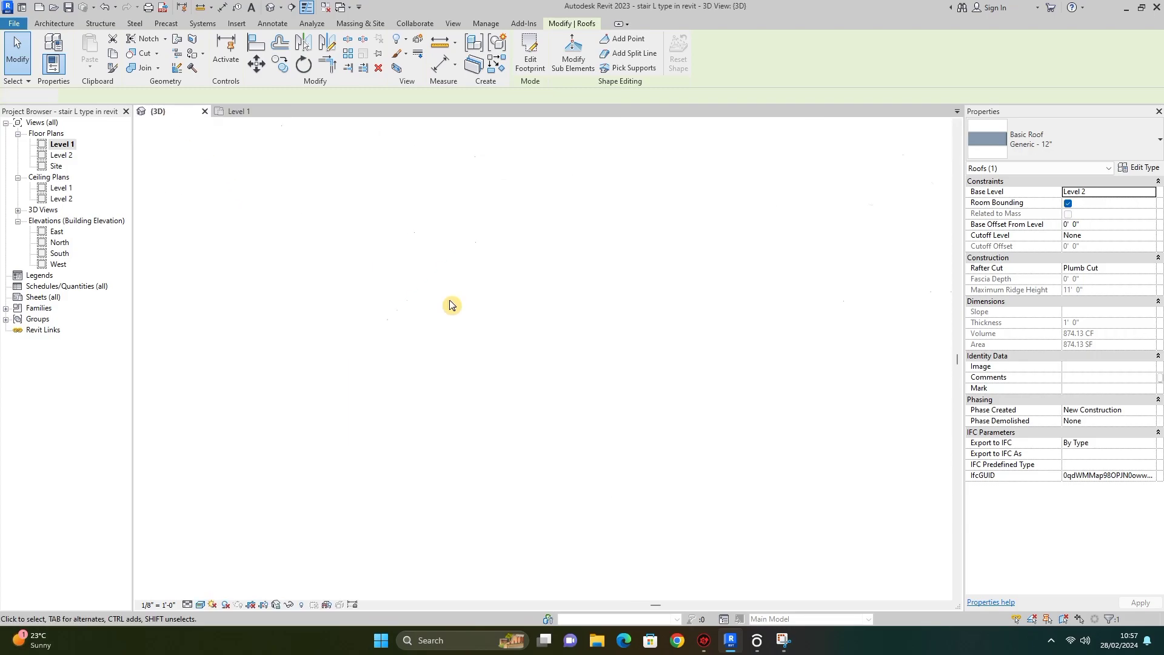
click(747, 415)
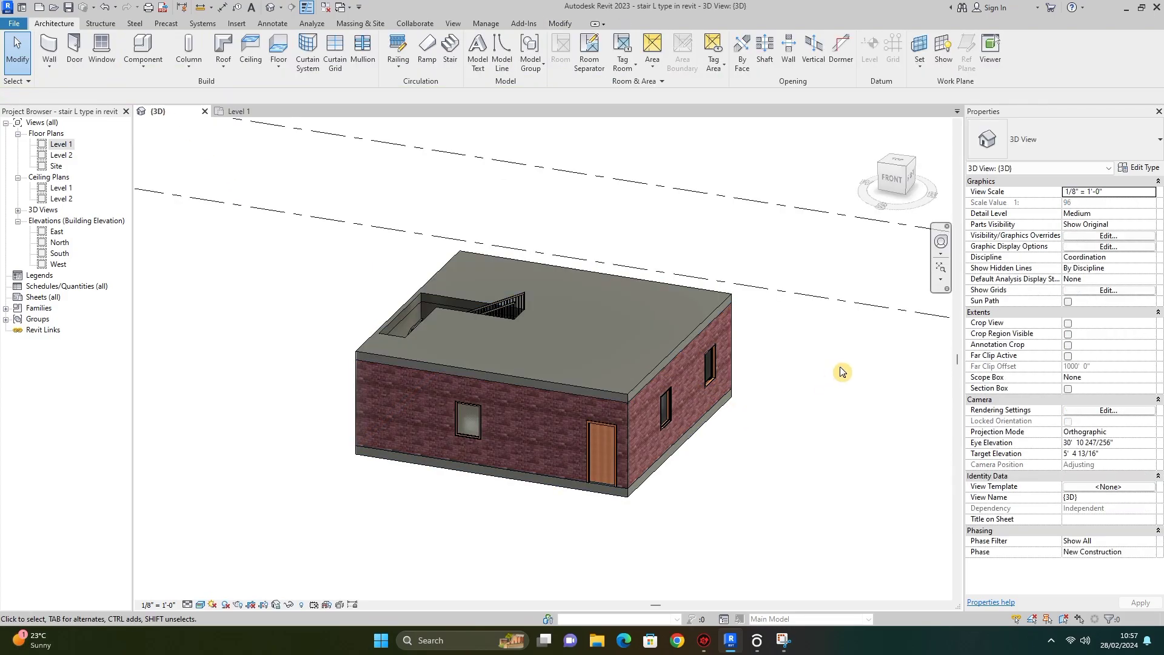
click(941, 243)
drag(567, 316, 252, 117)
click(251, 117)
- Place Section 1 from left of the house across the plan below the stair, discarding a misplaced attempt
key(shift+w)
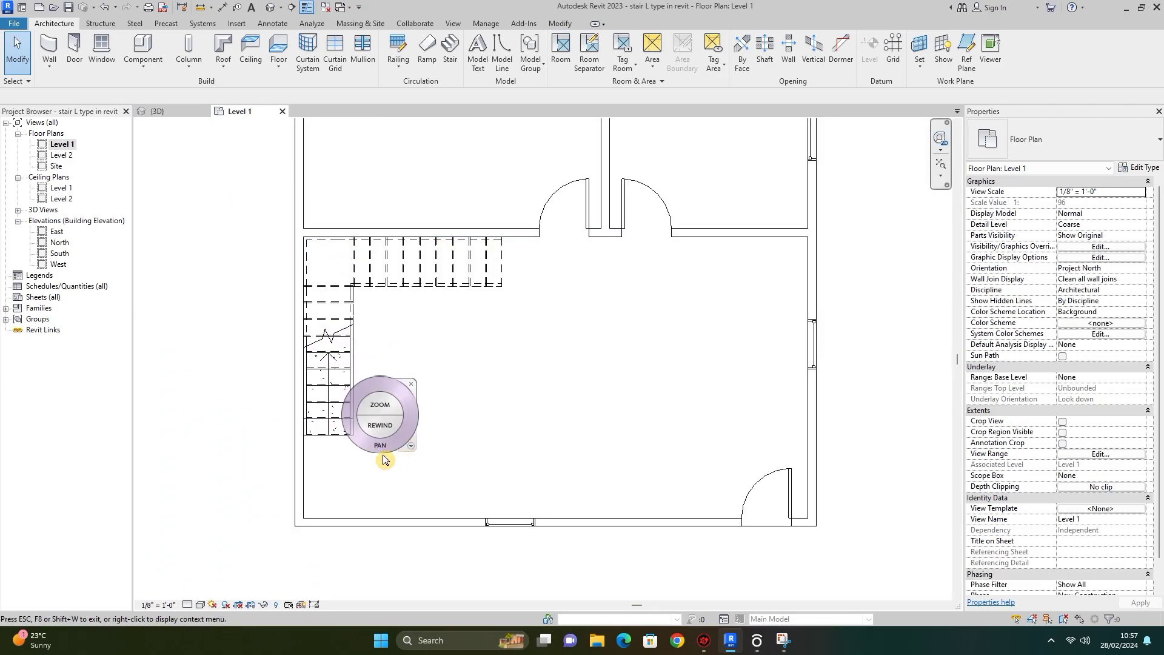
click(290, 7)
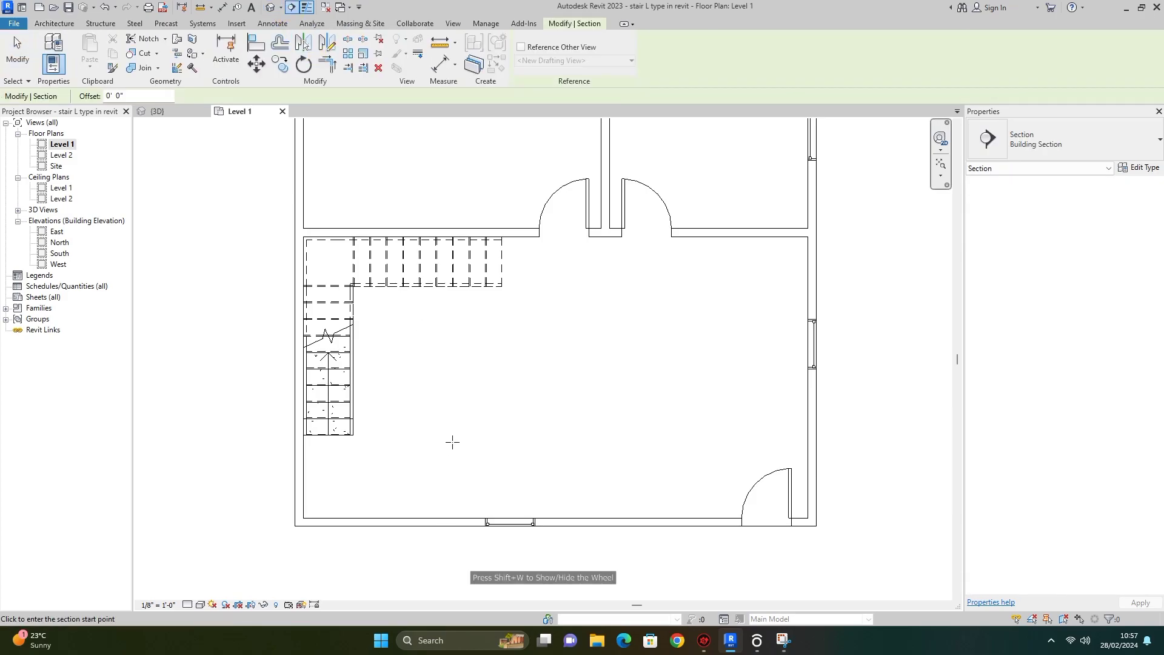
click(585, 490)
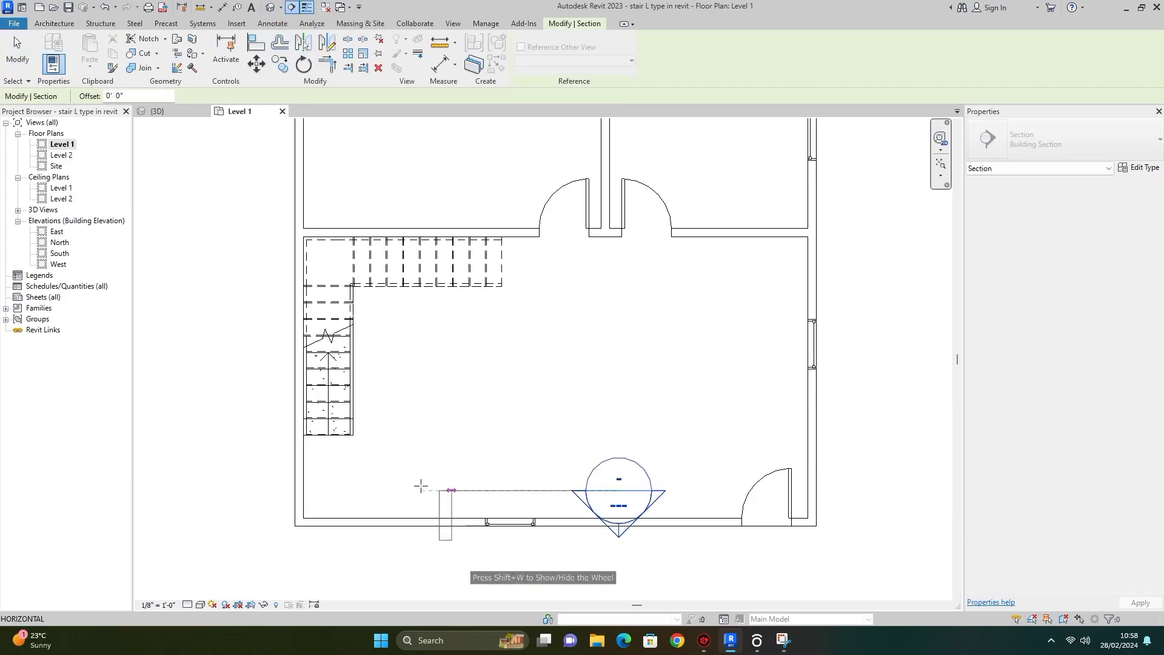
key(Escape)
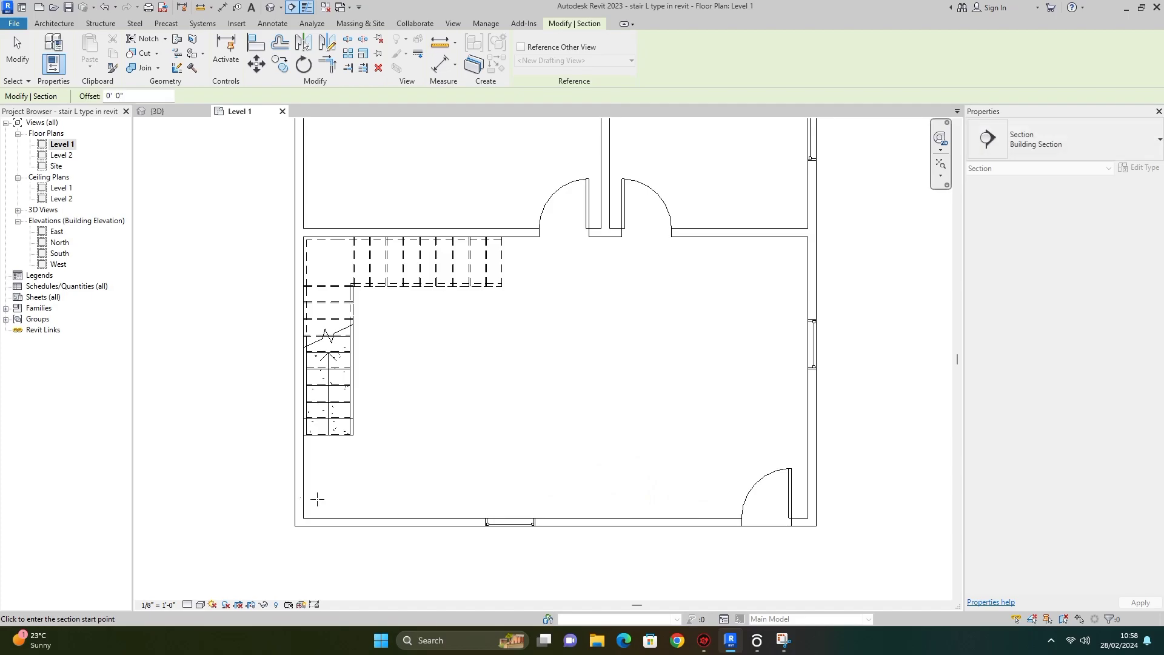
click(223, 488)
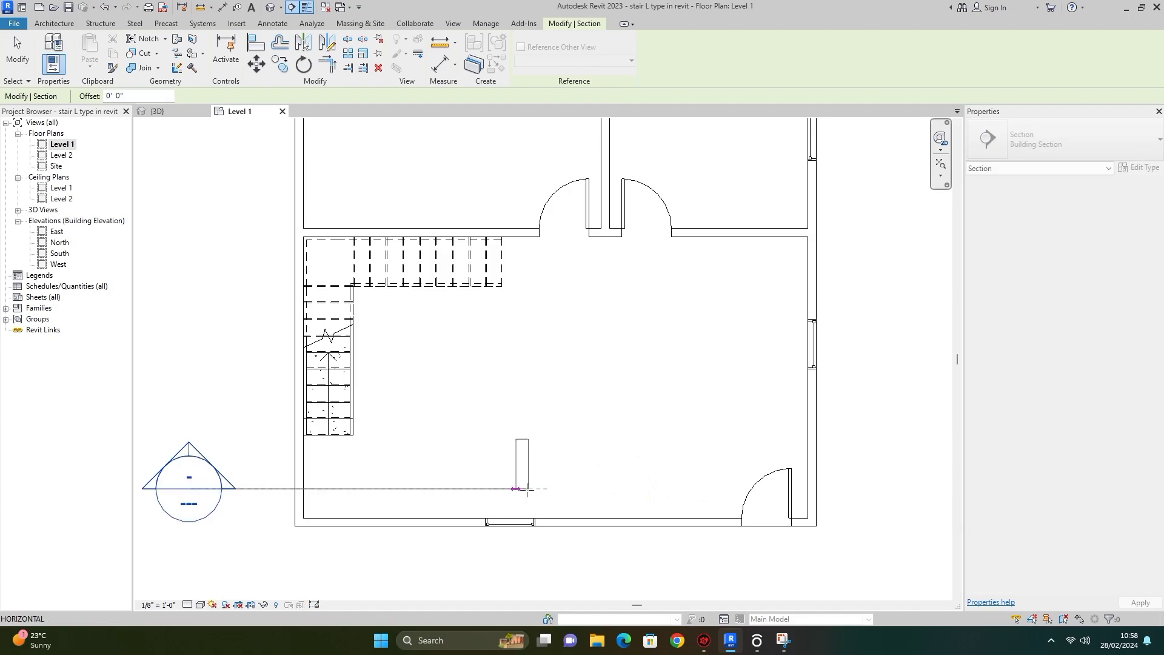
click(618, 489)
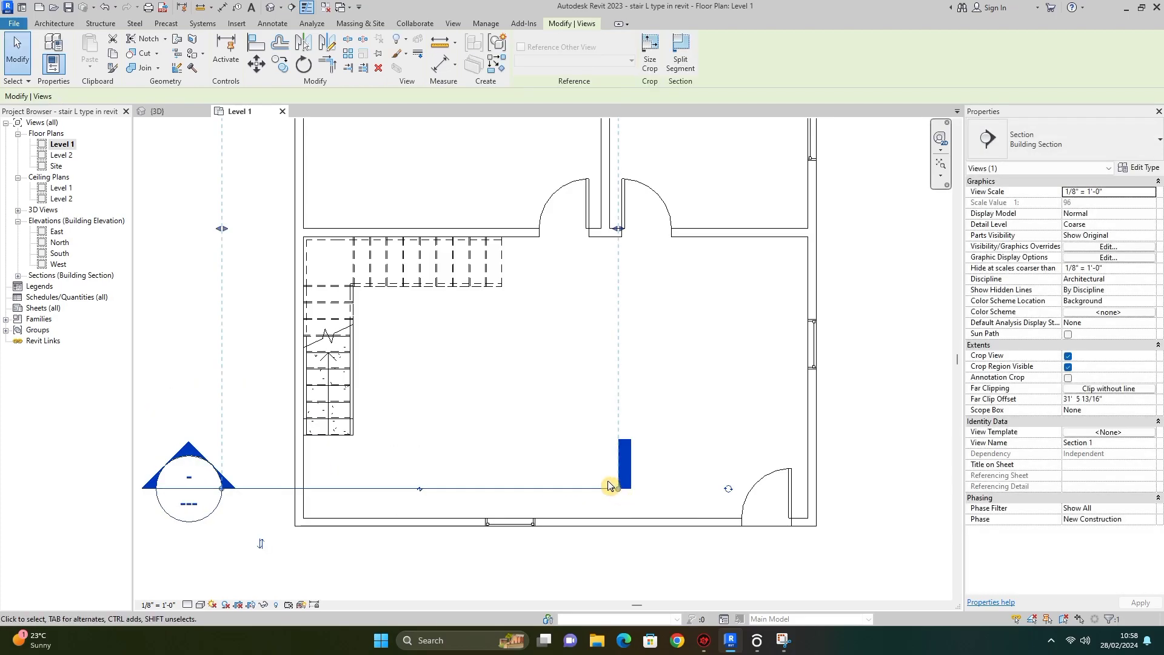
- Open Section 1 to inspect the stair, then reselect the L-shaped stair in the Level 1 plan
double_click(185, 449)
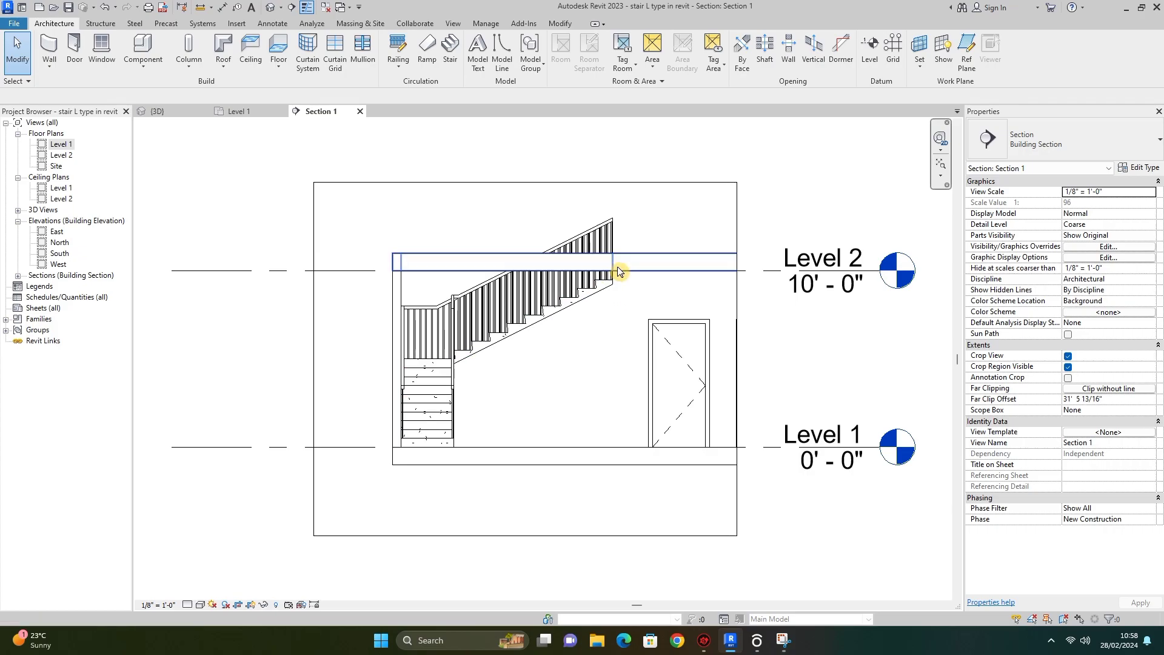
click(600, 292)
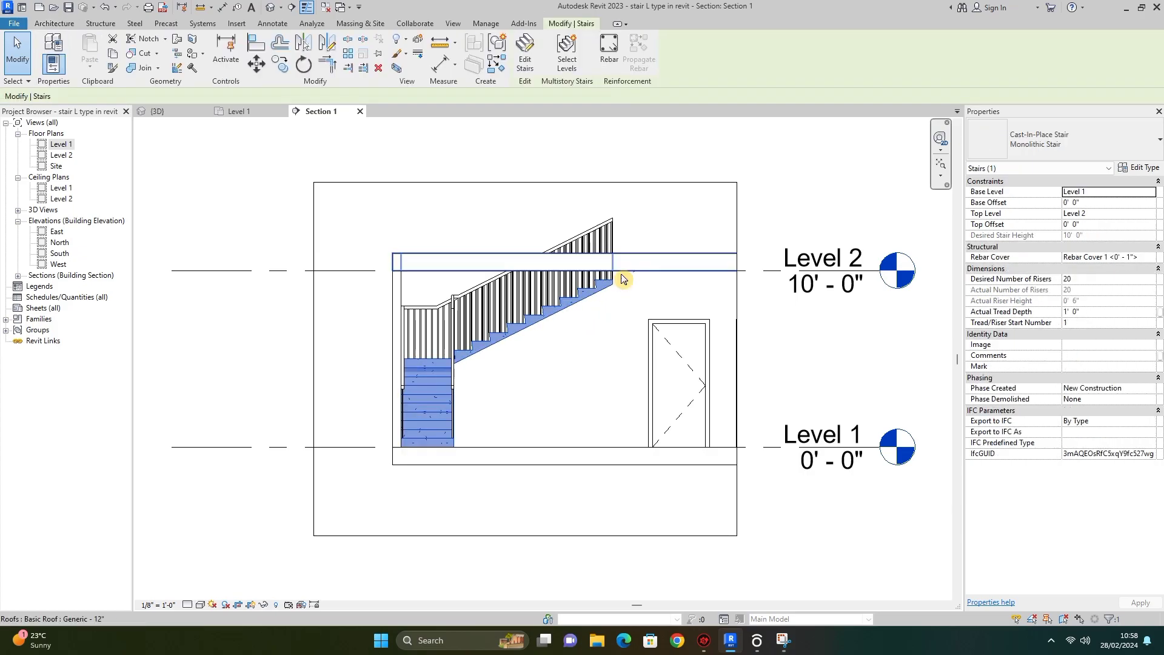
click(299, 213)
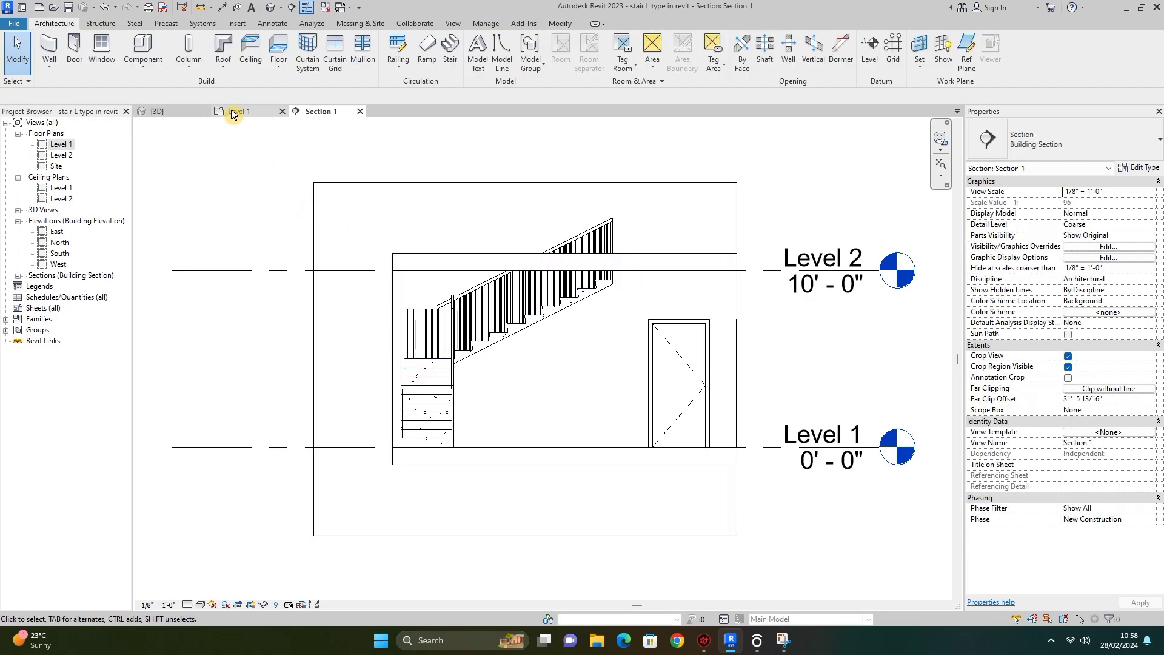
click(236, 111)
click(511, 280)
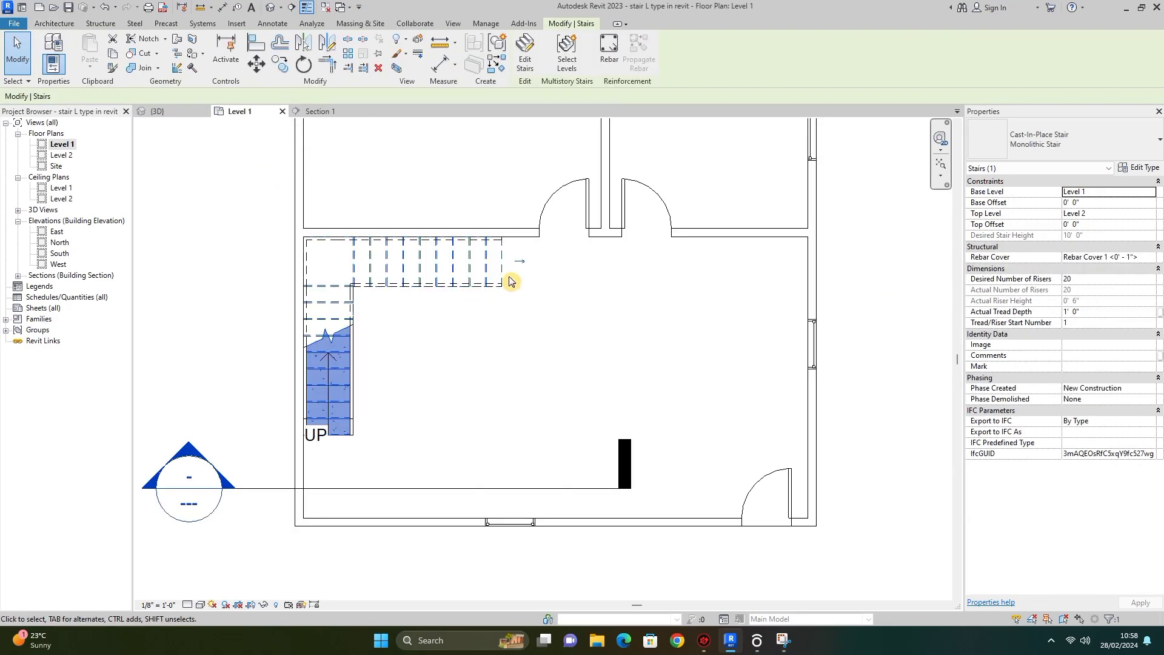
- Shift the upper stair run right to the wall corner, commit the stair, and reopen Section 1
click(525, 57)
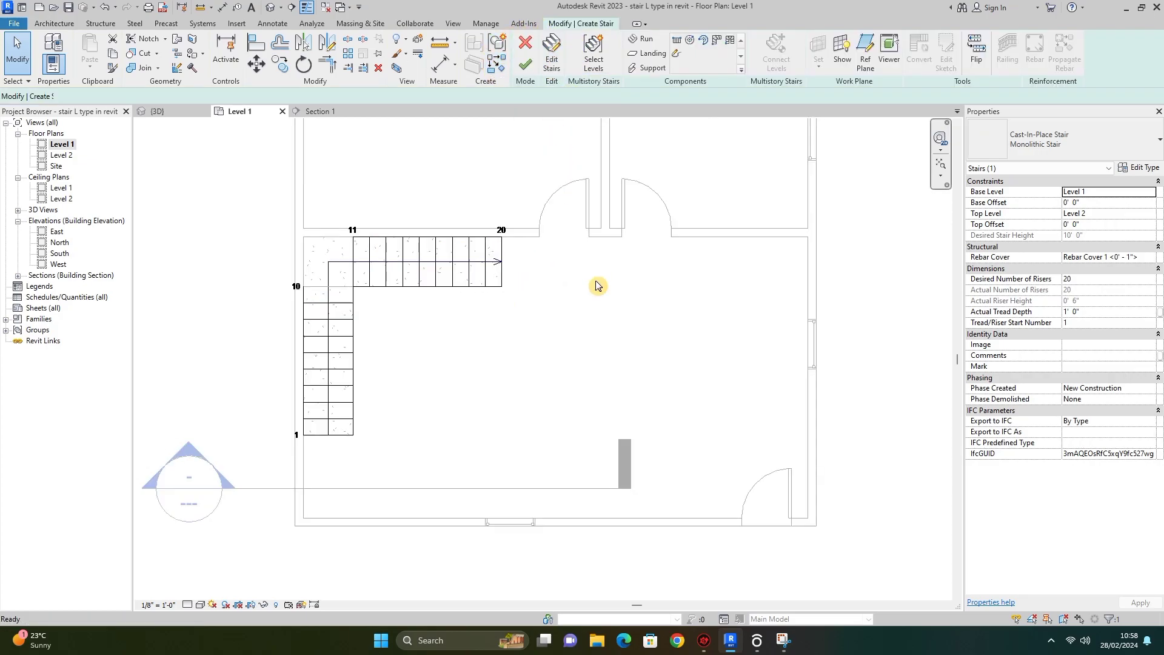
click(500, 282)
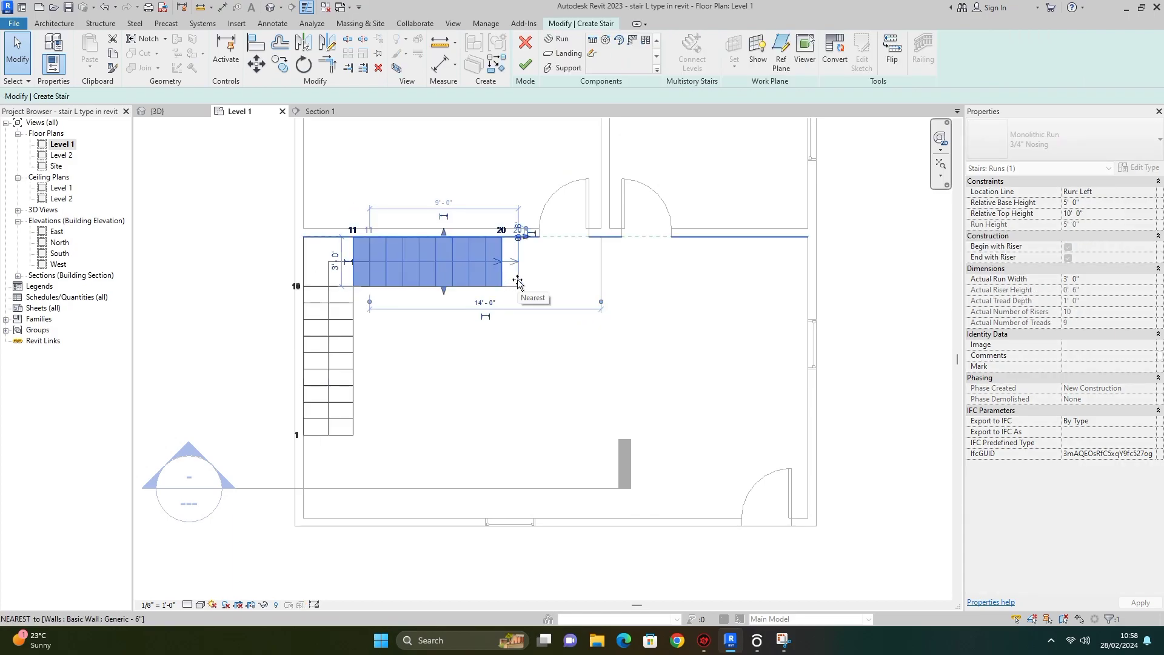
drag(518, 283, 534, 284)
click(558, 383)
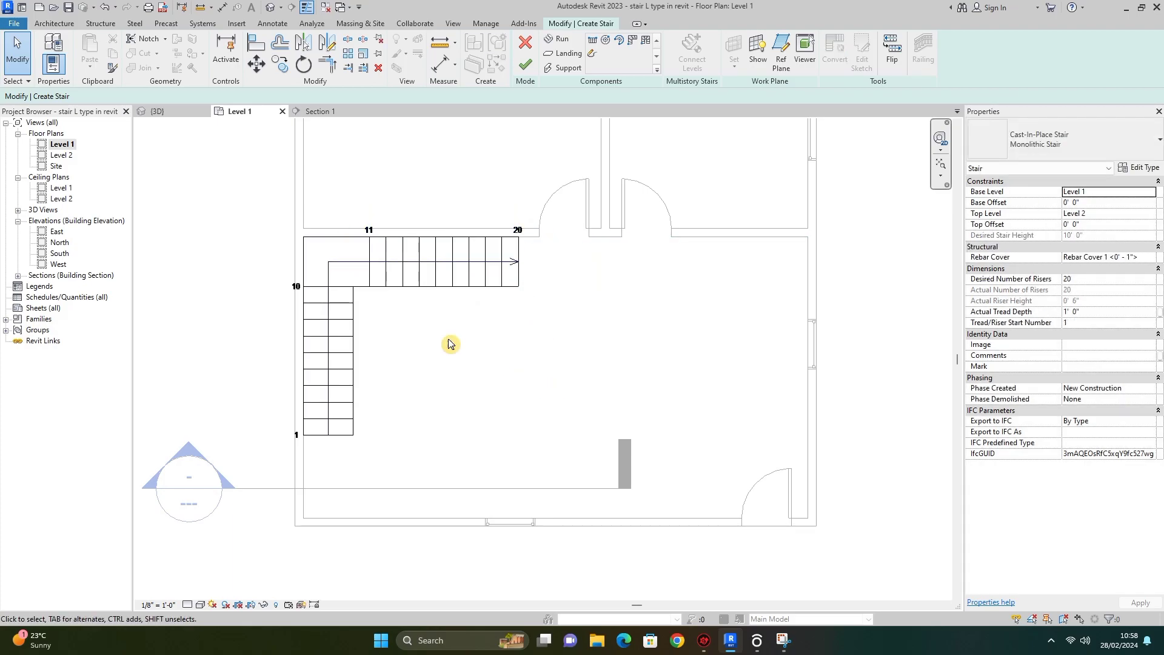
click(525, 68)
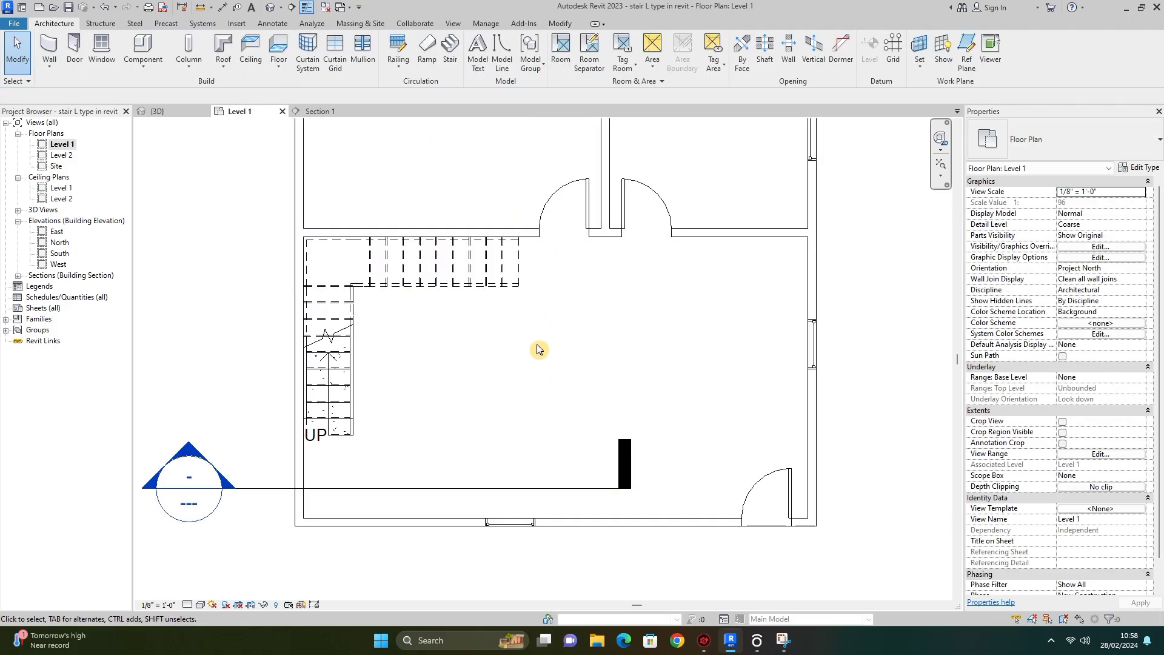
click(321, 111)
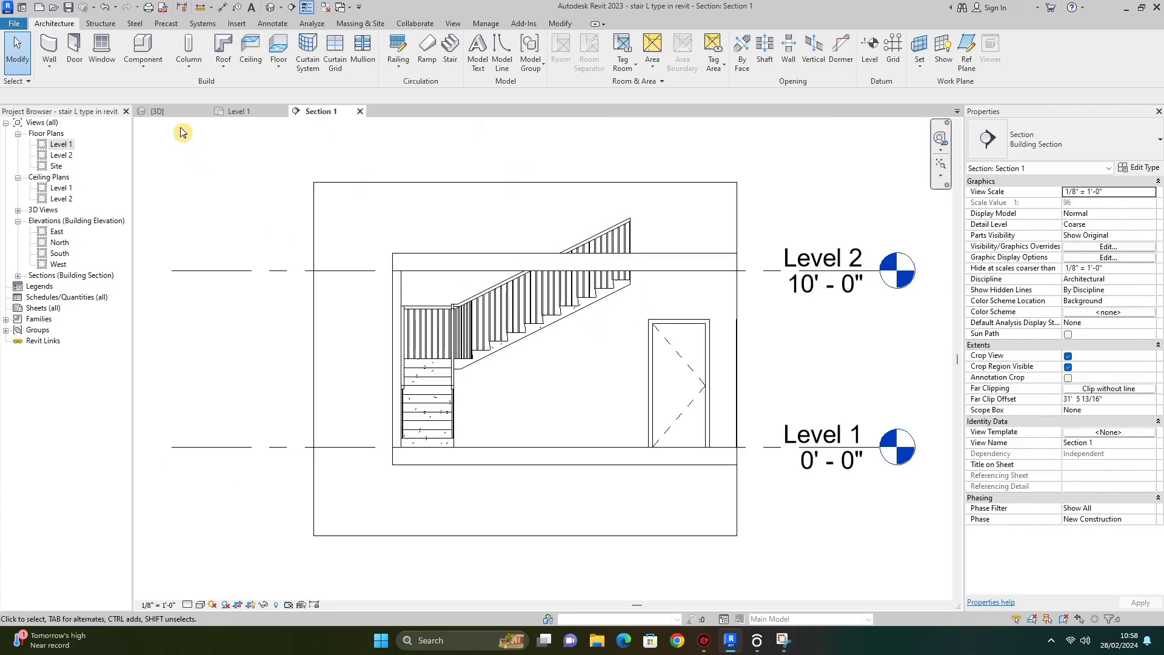
- In the Level 1 plan, extend the stair's upper run by one tread to 11 risers
click(254, 112)
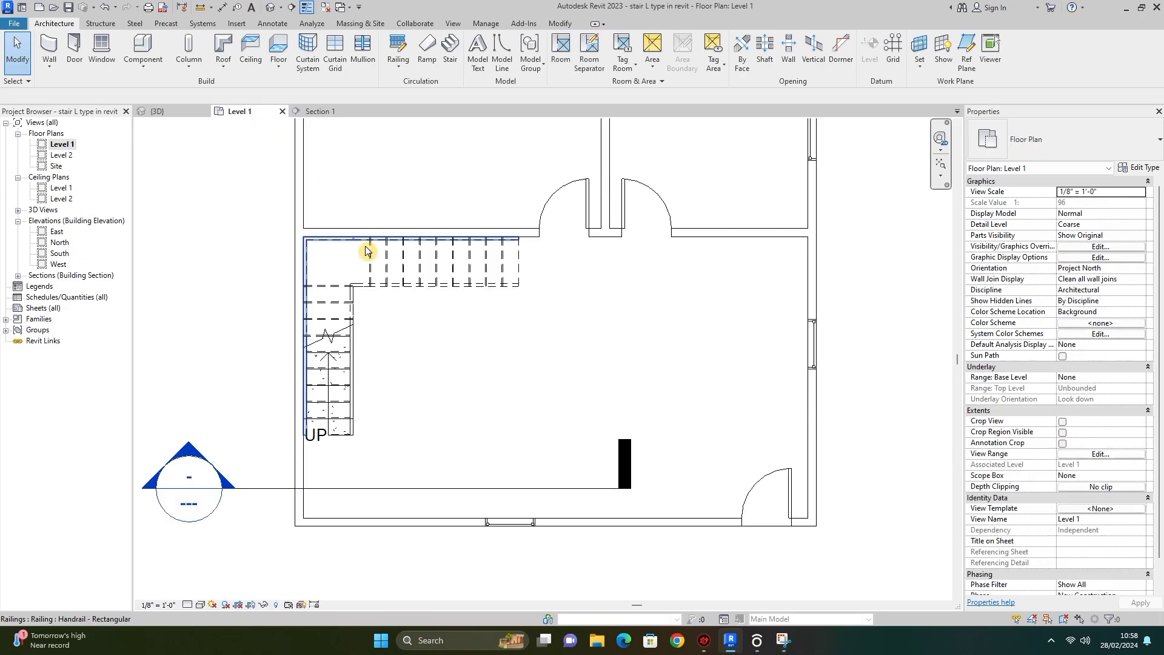
click(520, 262)
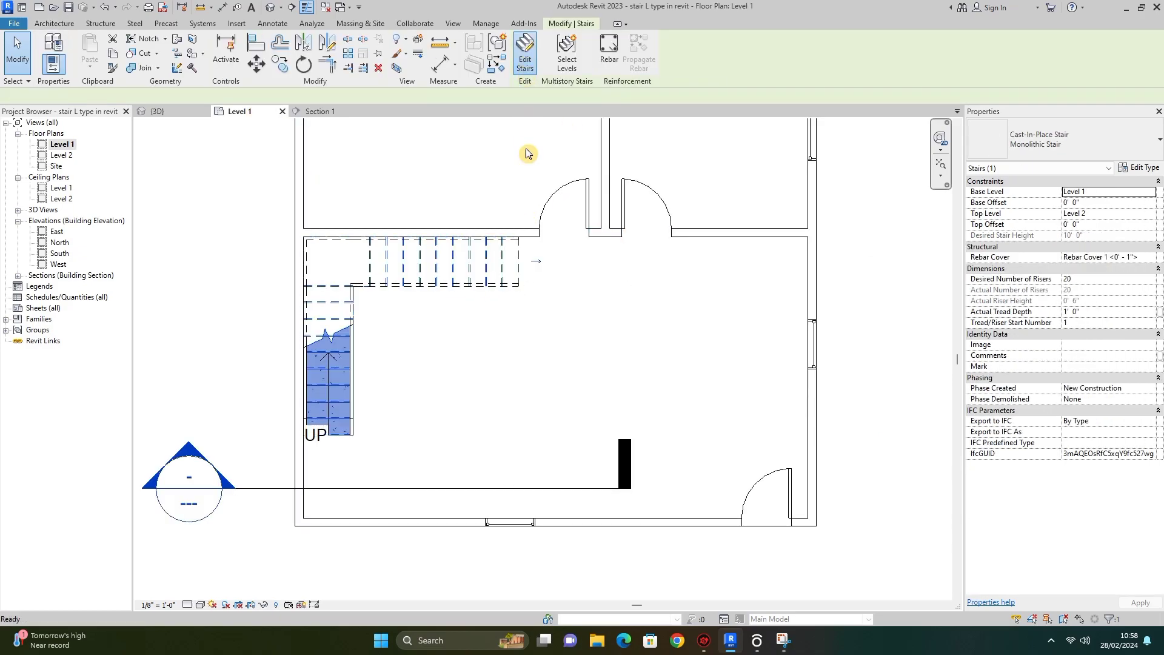
click(520, 262)
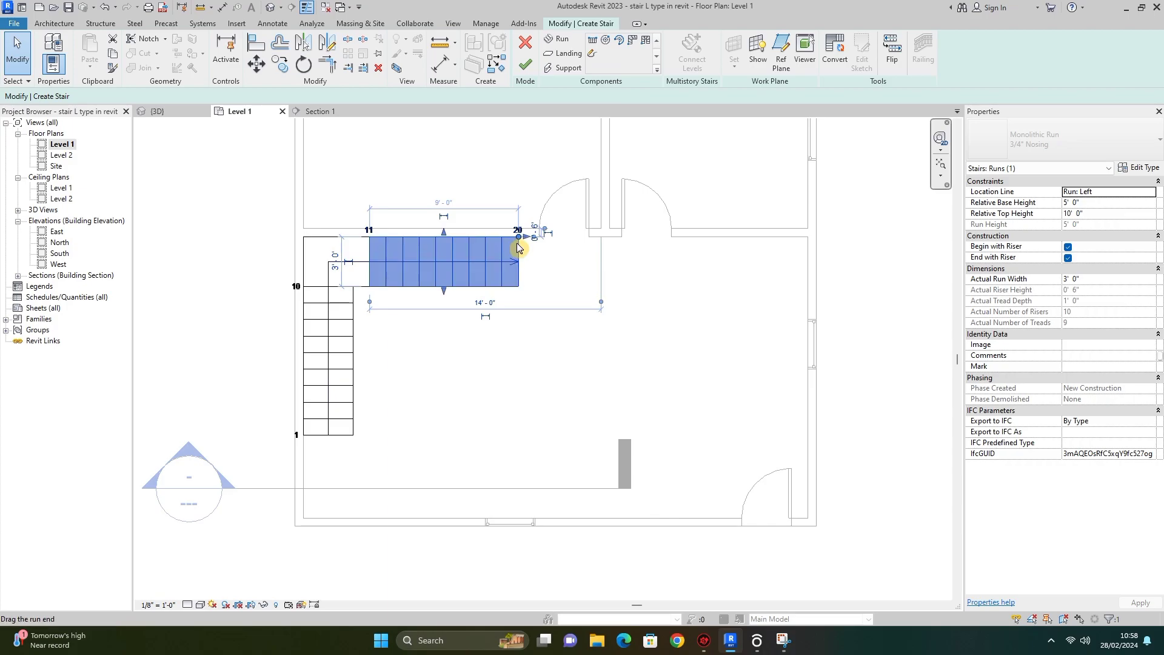
drag(520, 242, 534, 236)
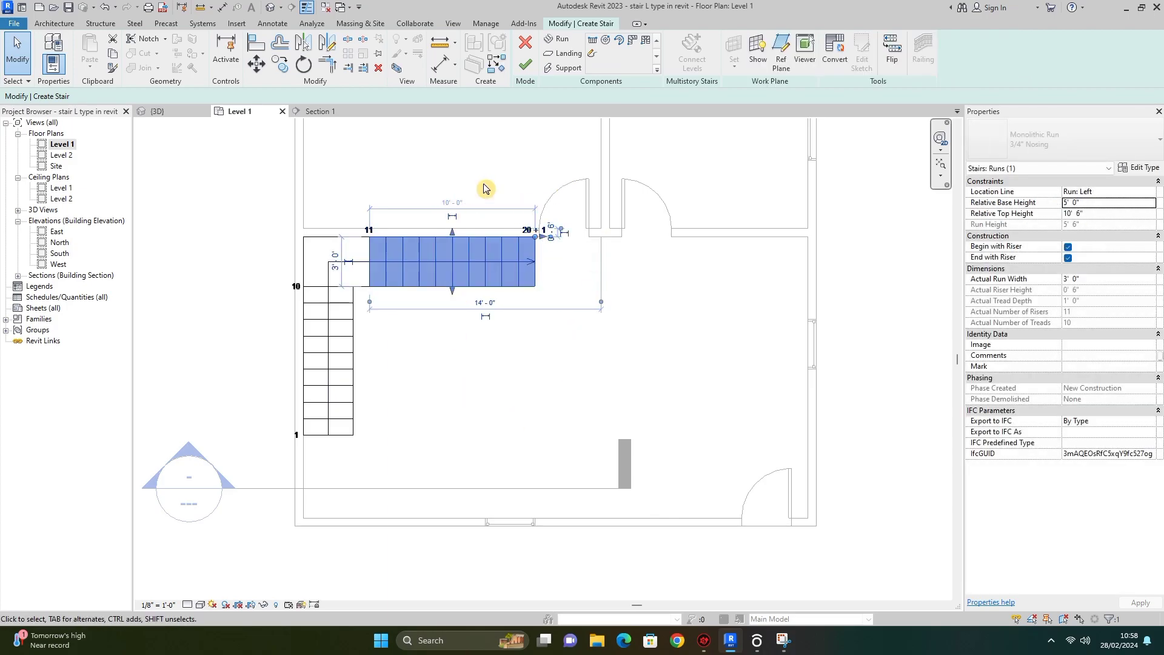
click(525, 64)
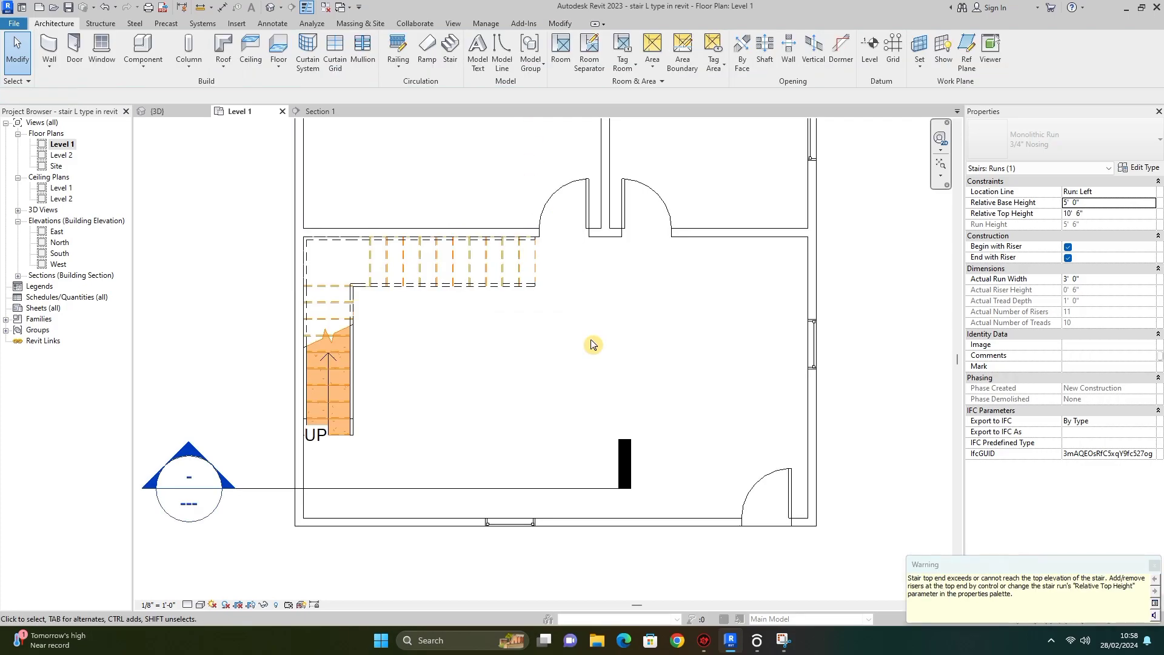
- Dismiss the top-elevation warning and review the taller stair in {3D} and Section 1
click(1154, 566)
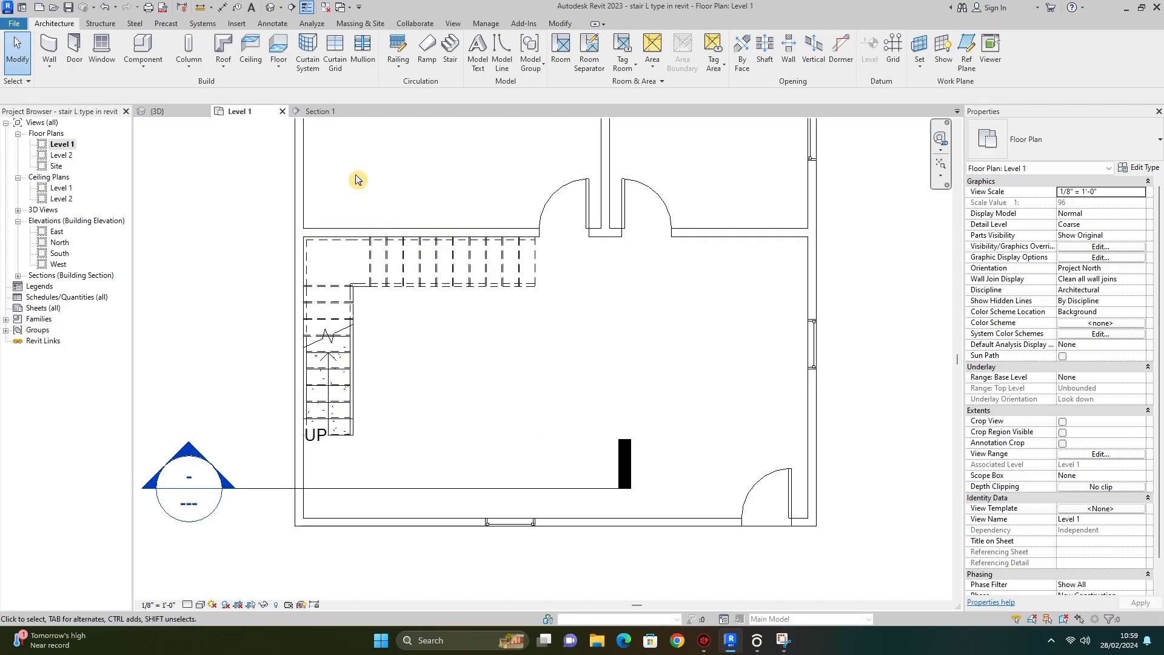
click(162, 111)
click(322, 112)
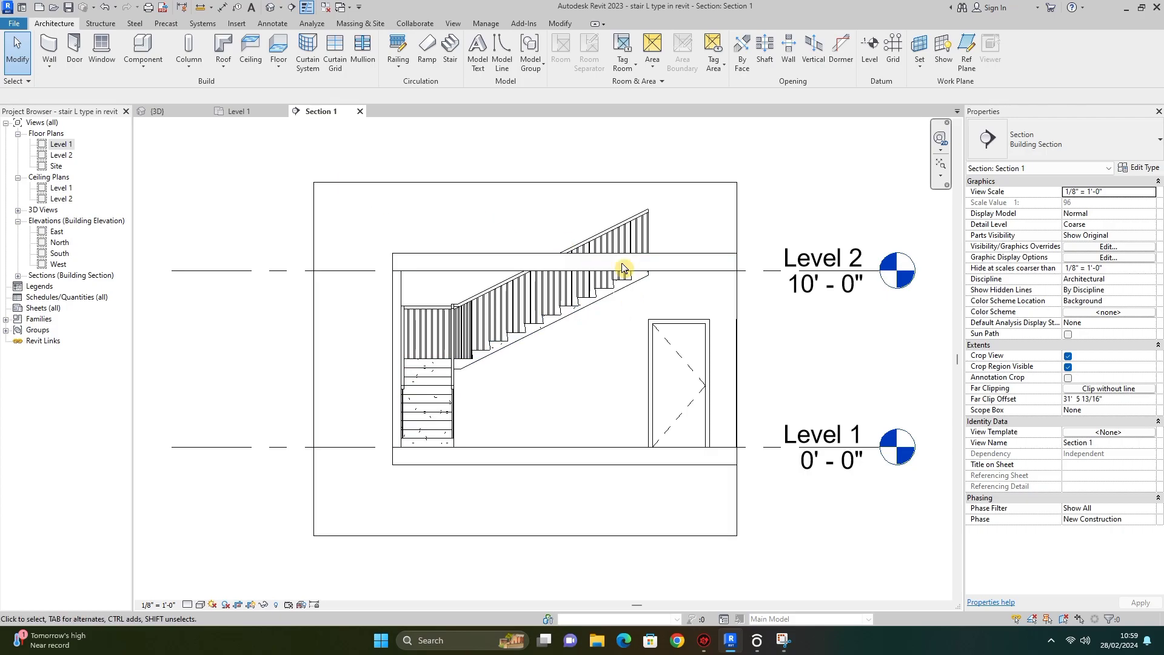
- Move the roof opening's right sketch edge to the upper run's end, reducing roof area to 868.13 SF
click(159, 111)
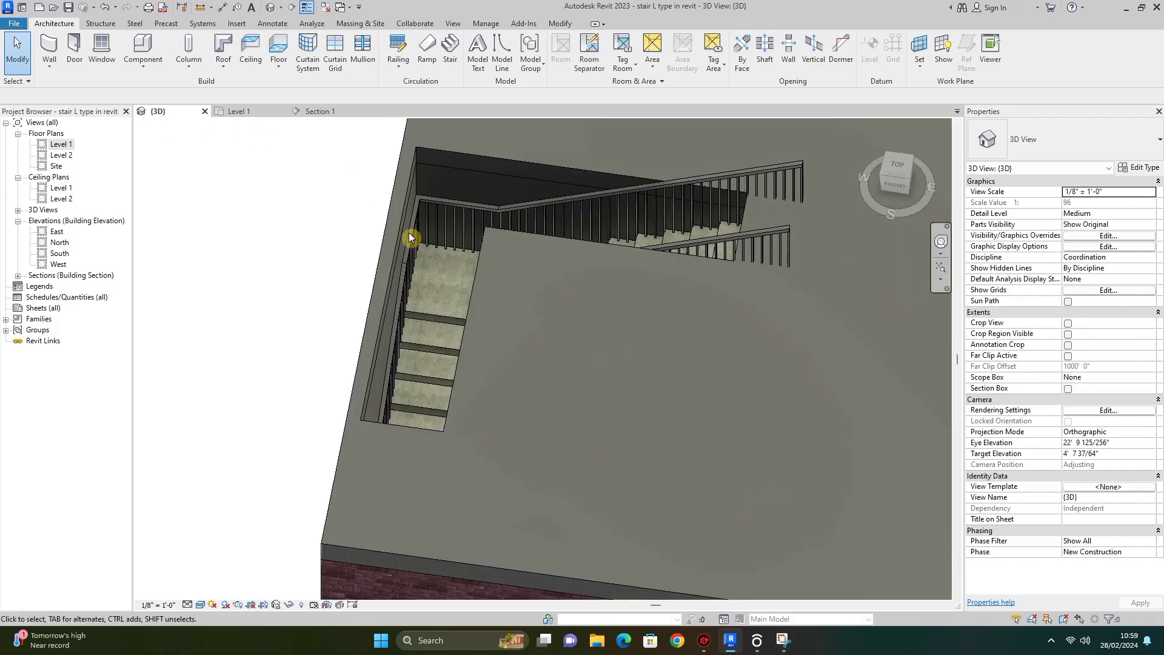
click(941, 241)
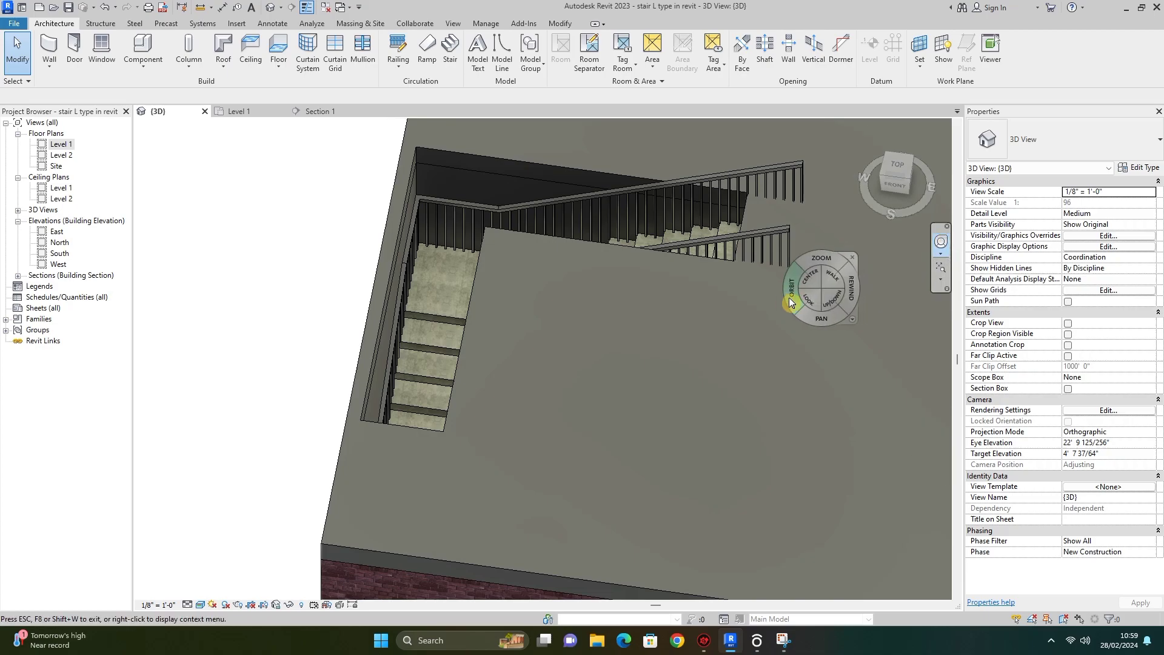
drag(812, 319, 533, 267)
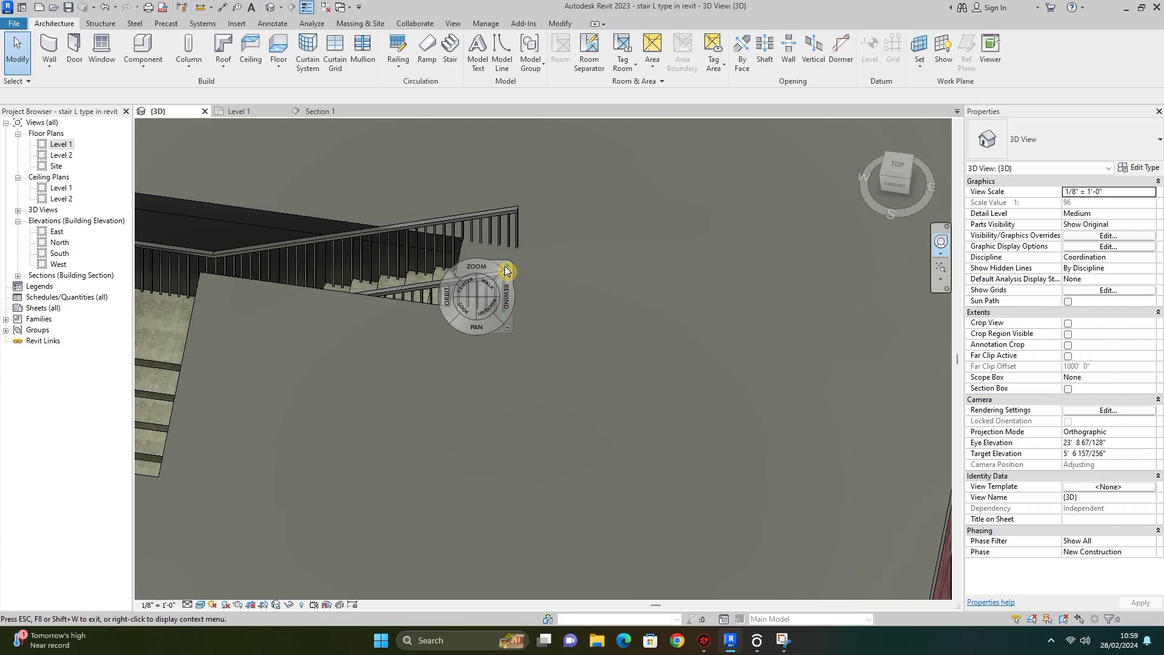
click(508, 267)
double_click(245, 278)
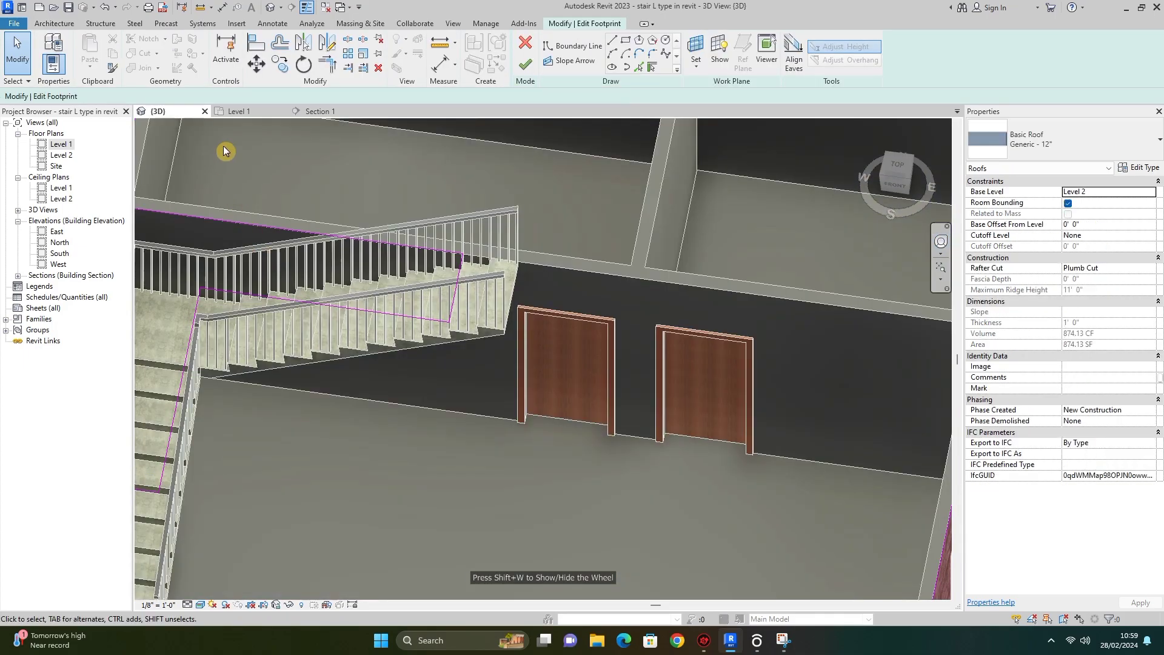
click(245, 110)
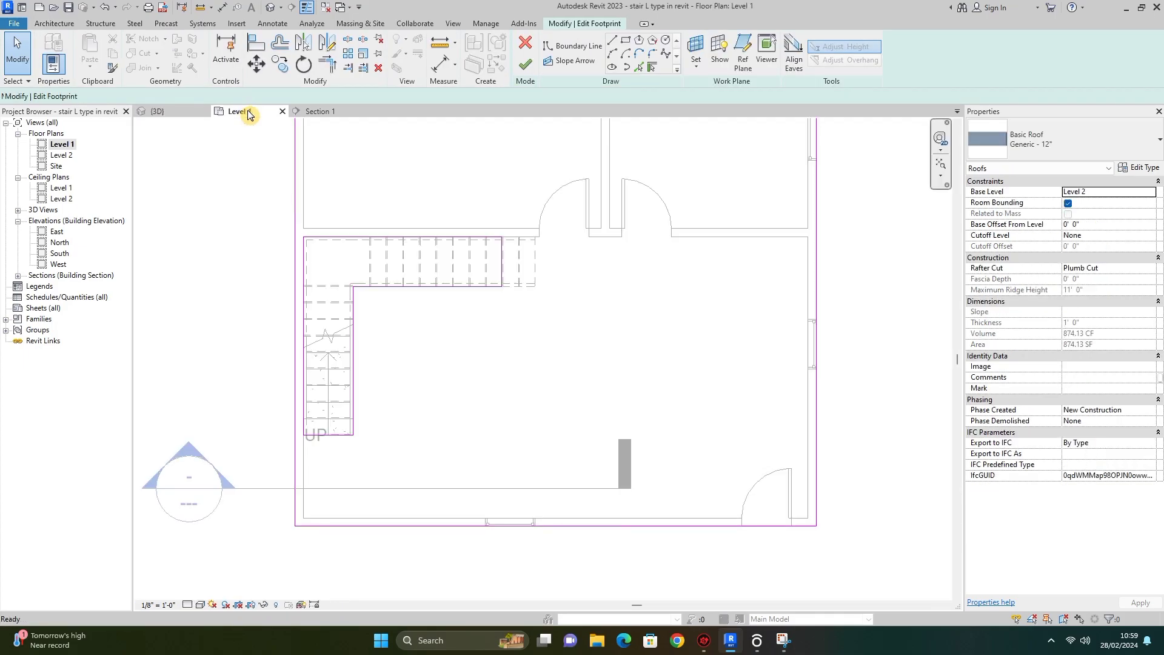
click(502, 271)
drag(516, 269, 549, 269)
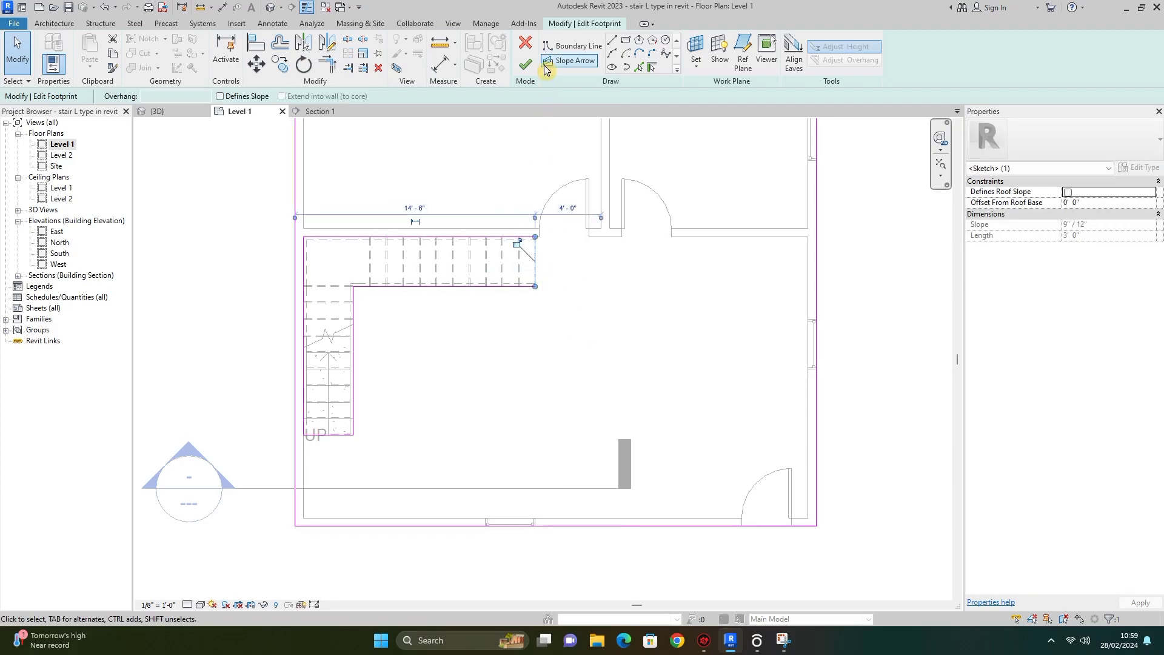
click(525, 64)
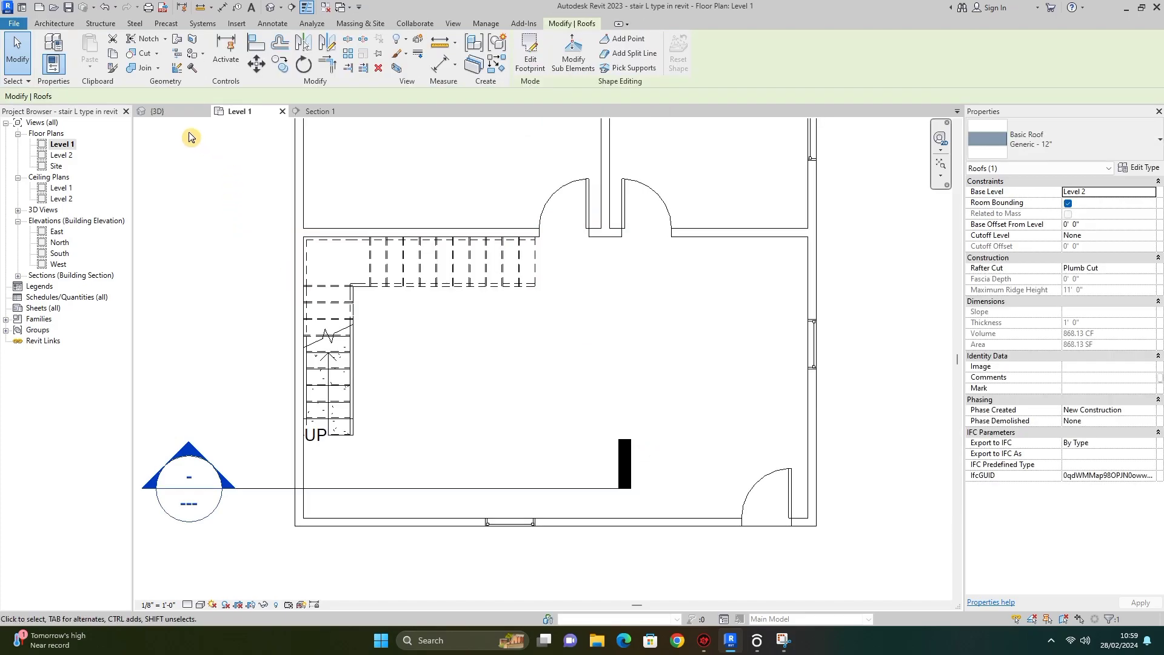
click(158, 113)
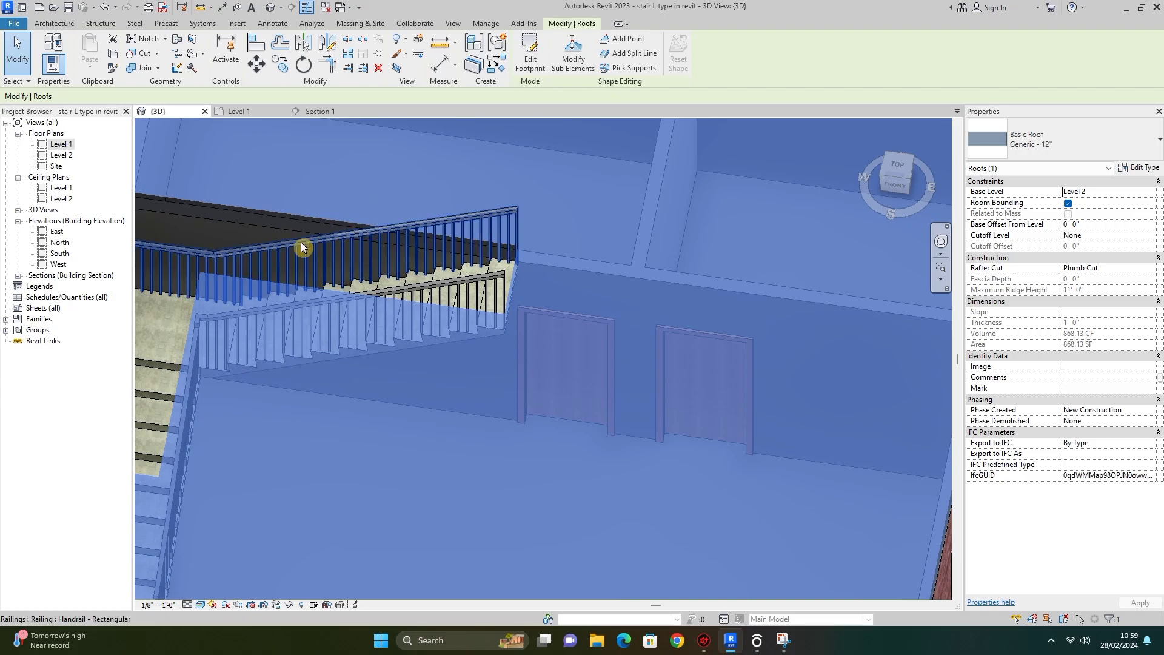
key(Escape)
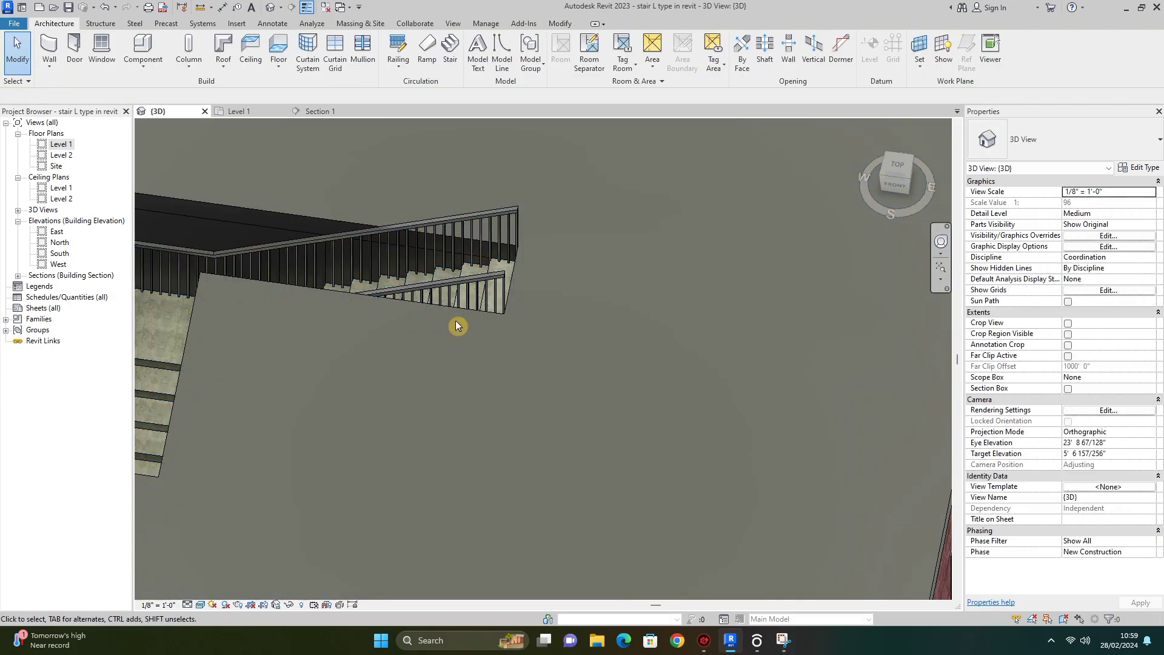
click(942, 242)
mouse_move(446, 275)
mouse_down()
mouse_move(446, 289)
mouse_move(383, 344)
mouse_move(628, 345)
mouse_move(720, 322)
mouse_move(699, 362)
mouse_move(592, 361)
mouse_move(462, 394)
mouse_move(375, 348)
mouse_move(145, 325)
mouse_move(533, 361)
mouse_move(746, 325)
mouse_move(361, 455)
mouse_up()
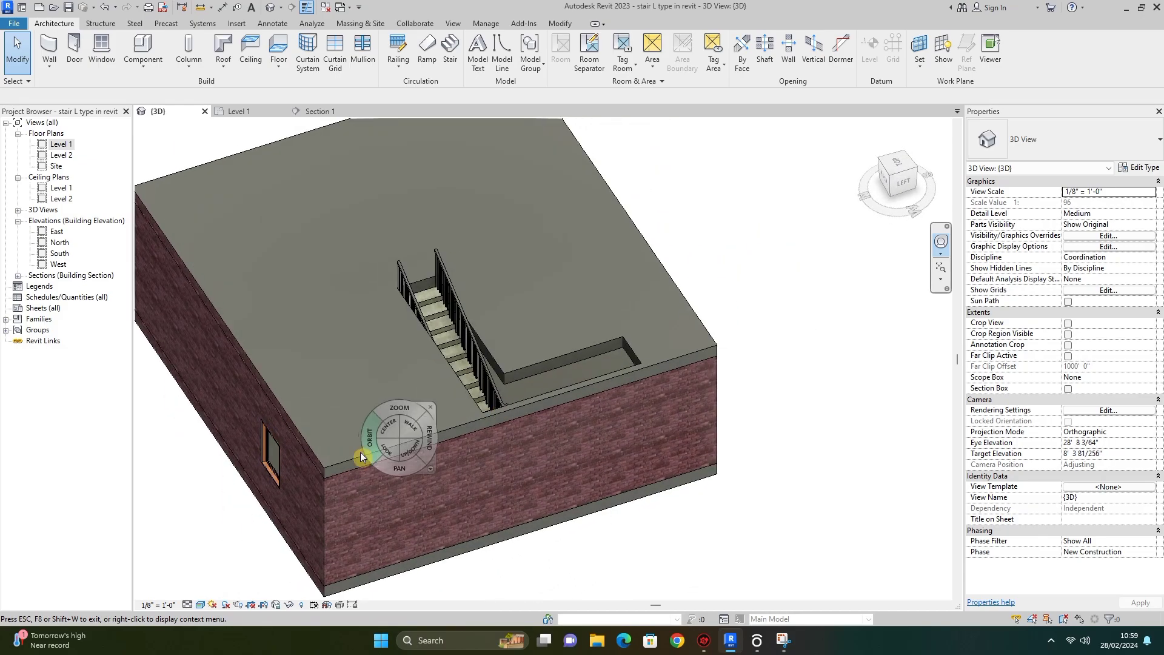
drag(400, 406, 412, 377)
drag(398, 417, 400, 442)
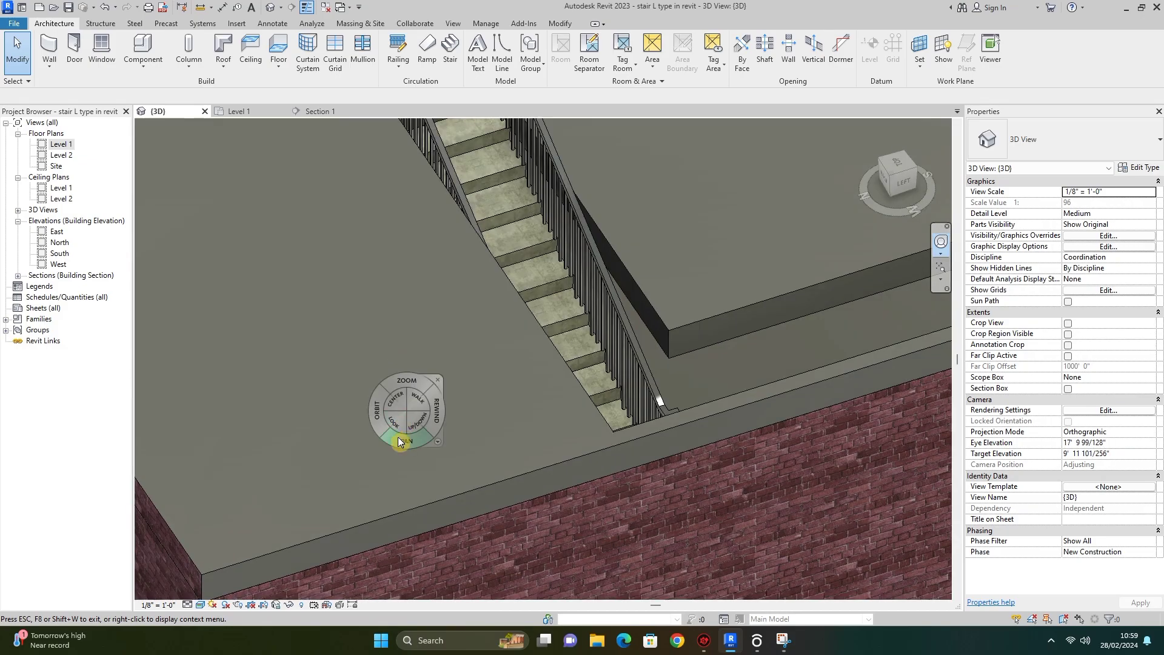
drag(405, 388, 409, 409)
drag(393, 448, 465, 435)
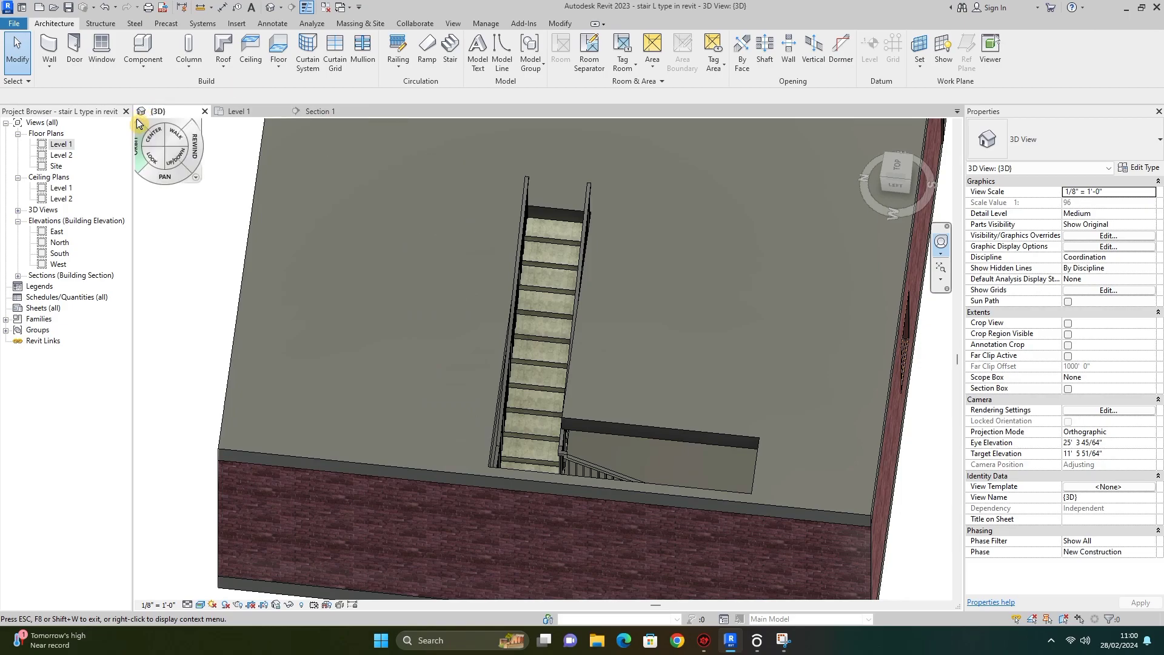
click(238, 111)
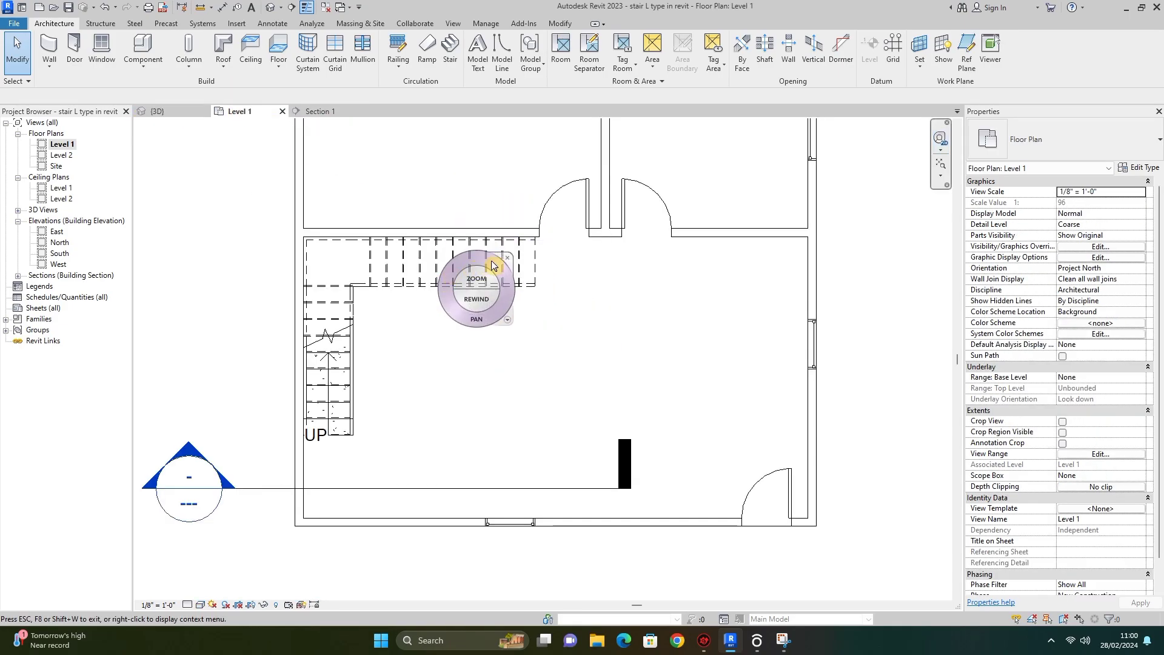
- Add tread numbers 1–10 to the lower run and 11–21 to the upper run
click(280, 26)
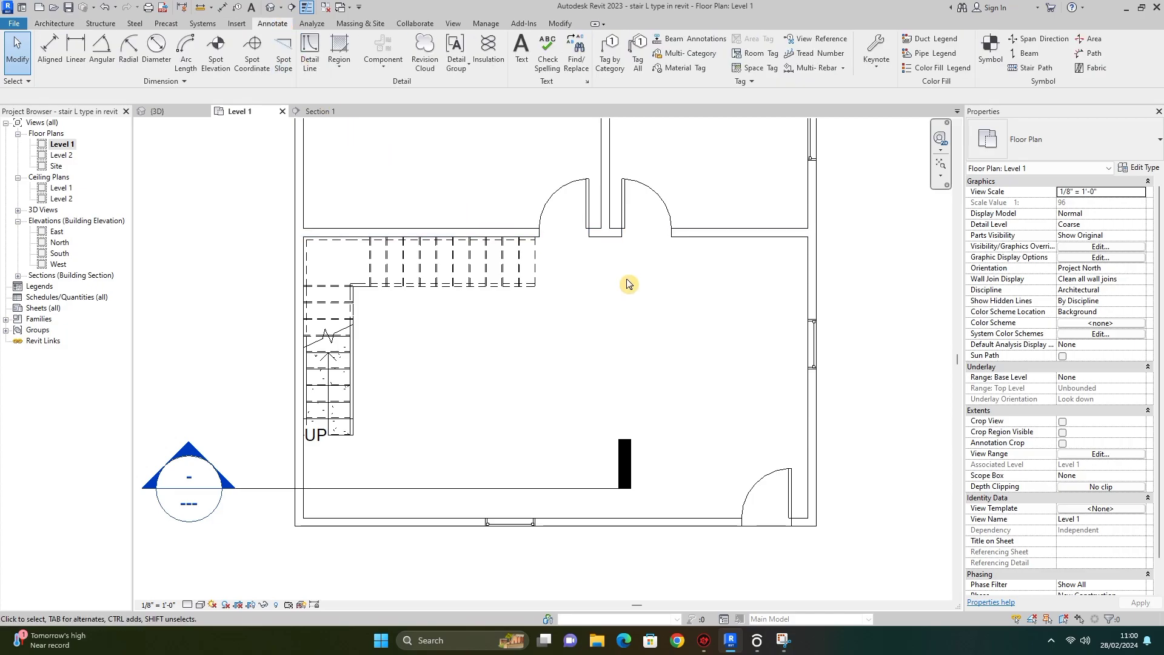
click(819, 59)
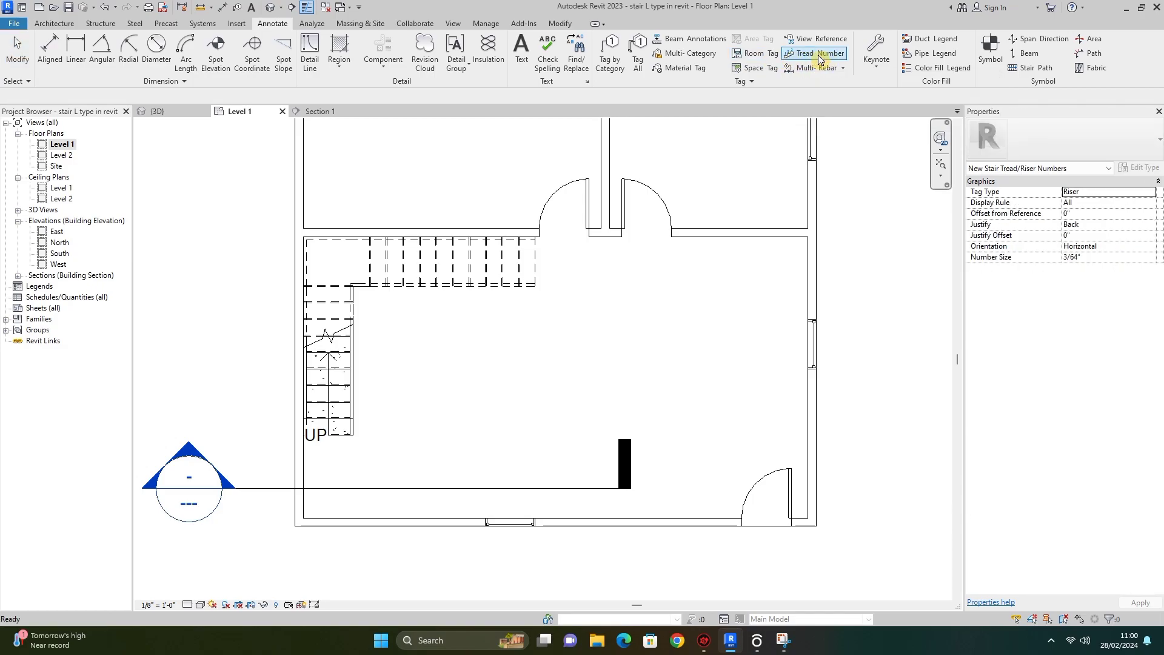
click(343, 438)
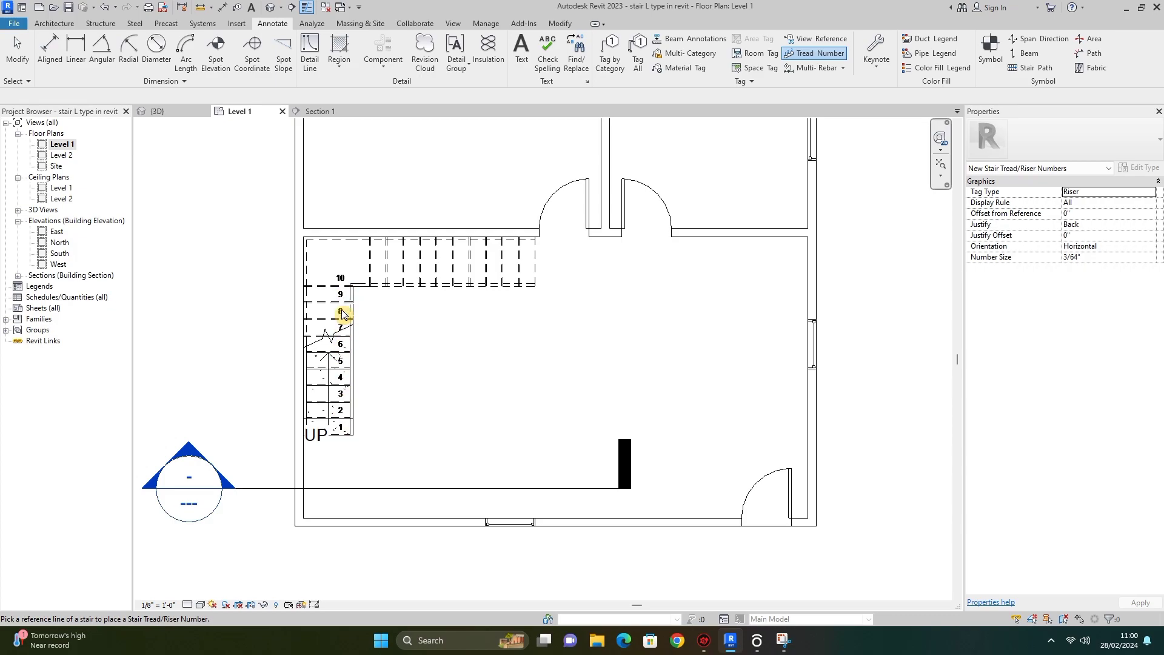
click(373, 280)
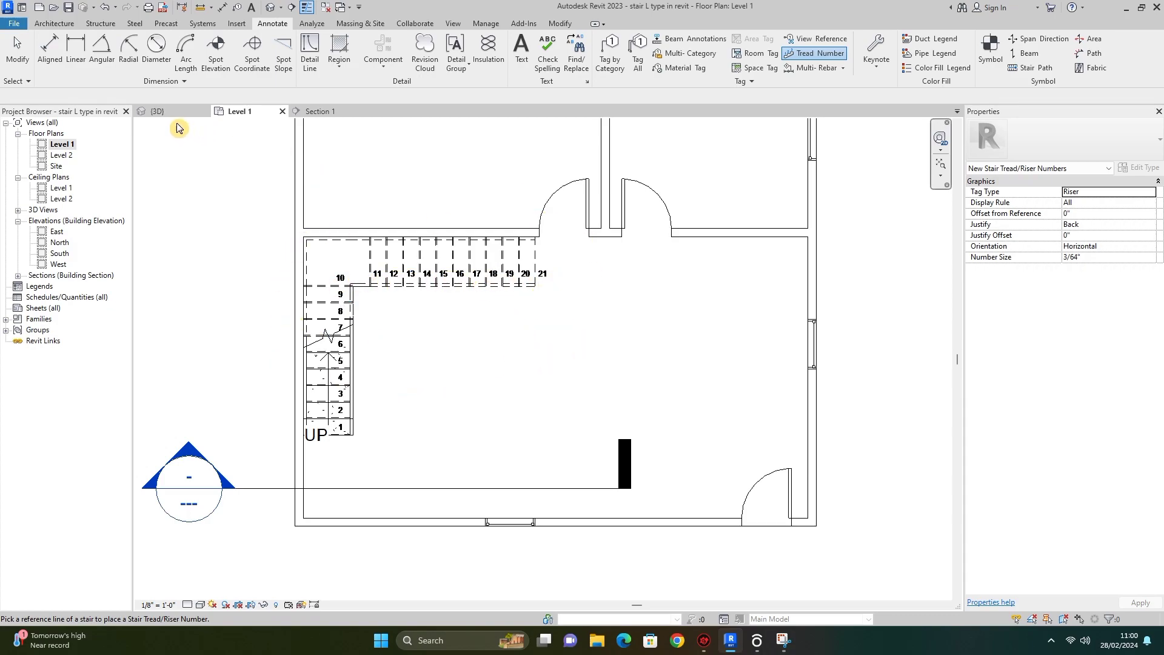
- From Section 1, switch to {3D} and orbit the house to show the railings through the roof opening
click(319, 112)
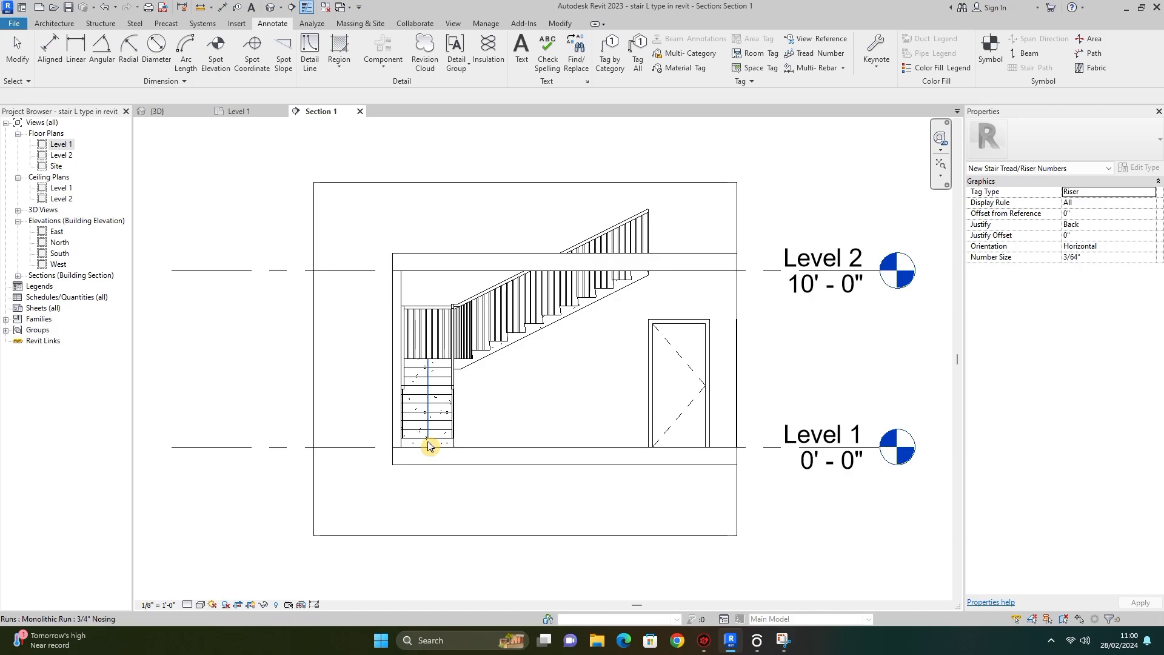
click(158, 111)
click(941, 242)
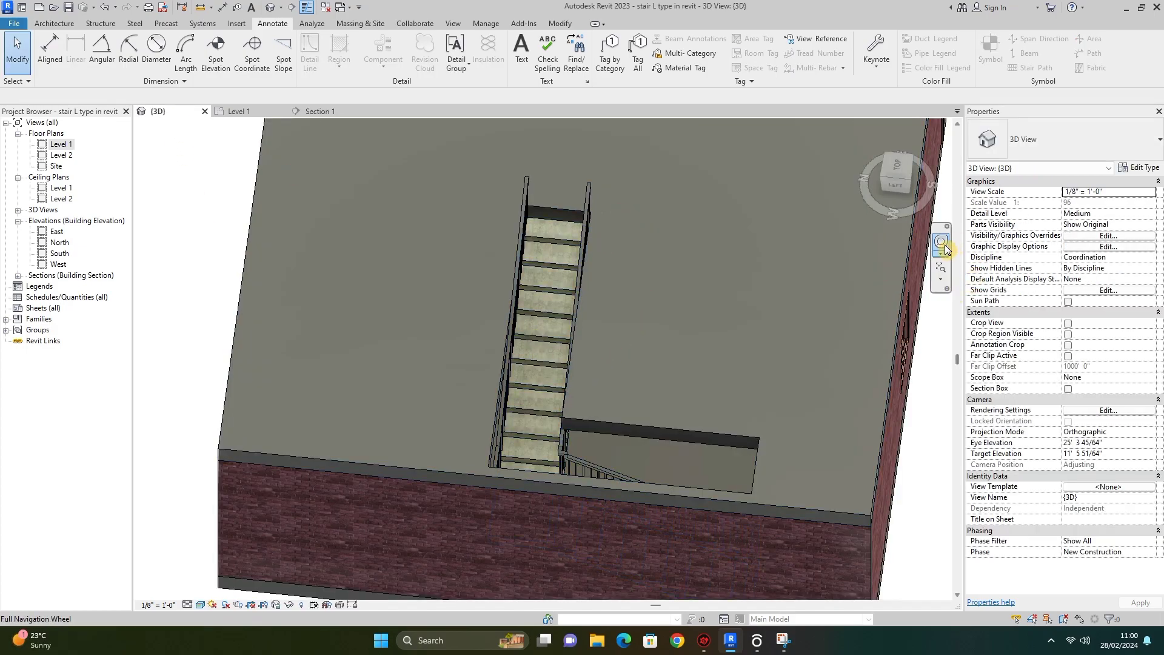
click(733, 357)
drag(732, 357, 630, 289)
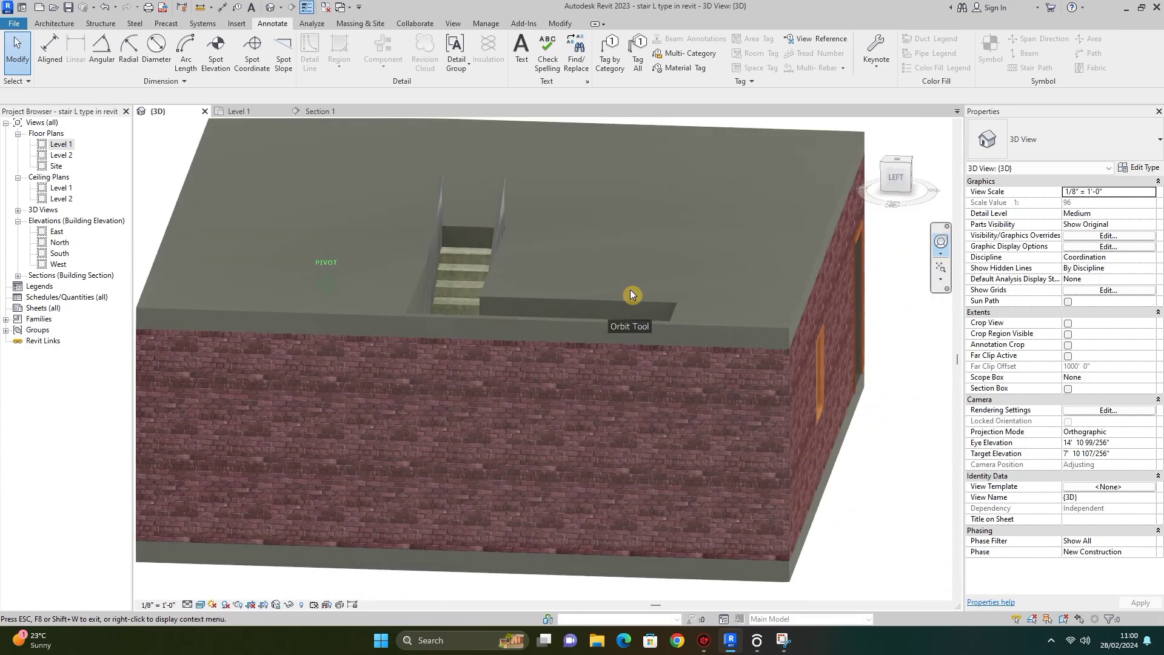
drag(592, 368, 505, 353)
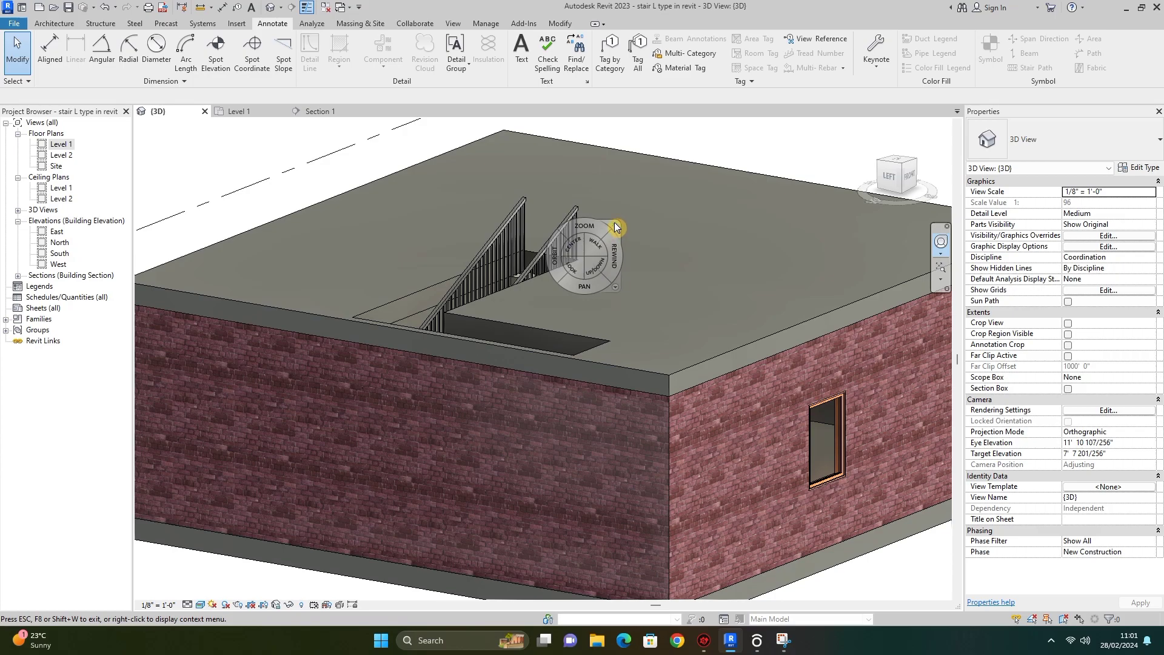
key(Escape)
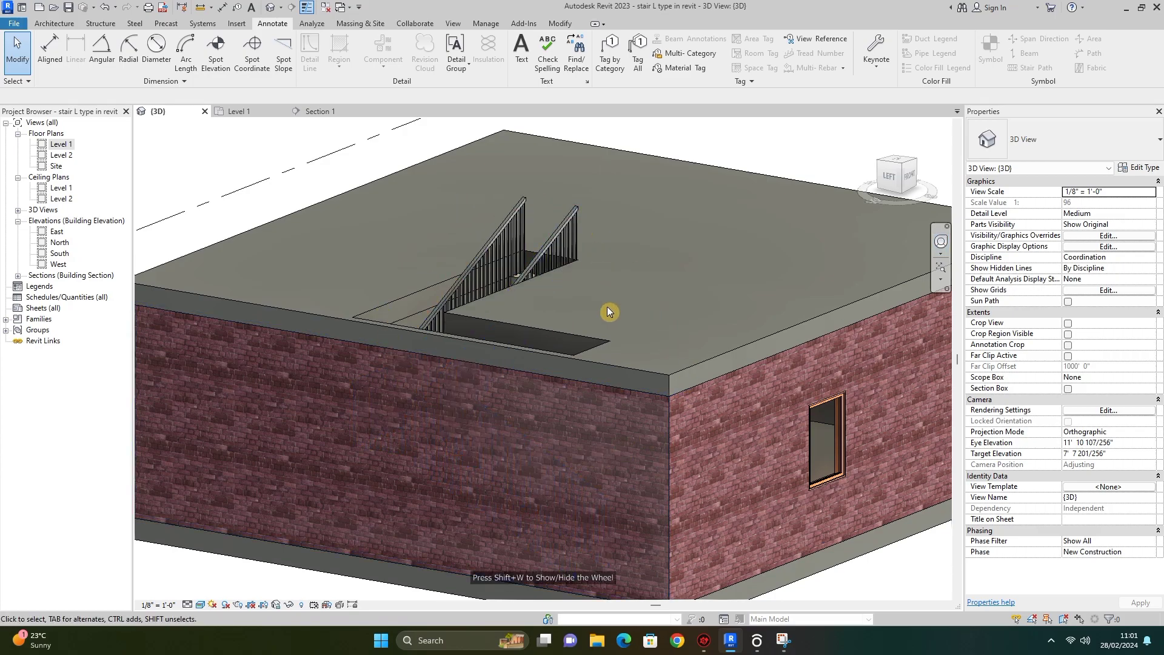